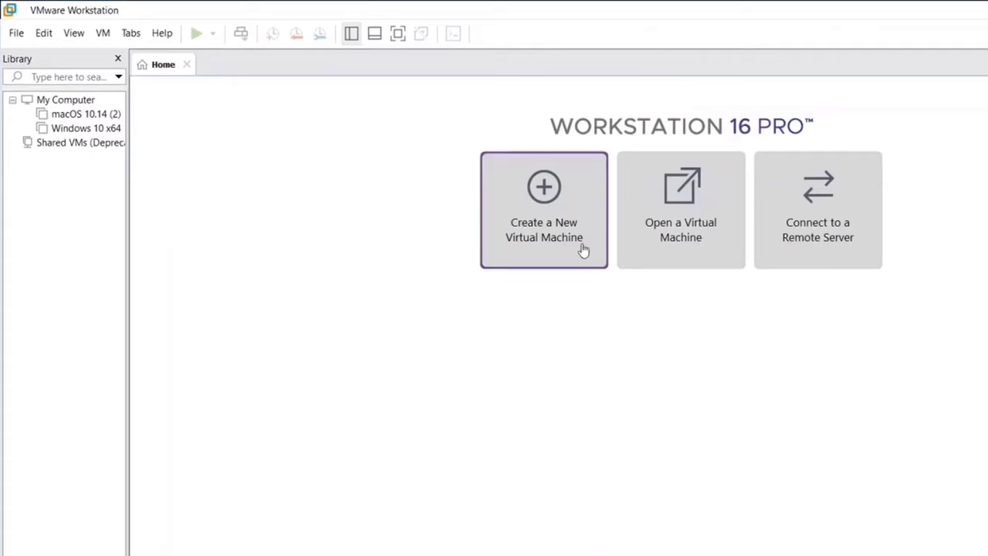
# Start a new typical virtual machine with the operating system installed later, choosing Apple Mac OS X, version macOS 10.15, as guest
pyautogui.click(569, 203)
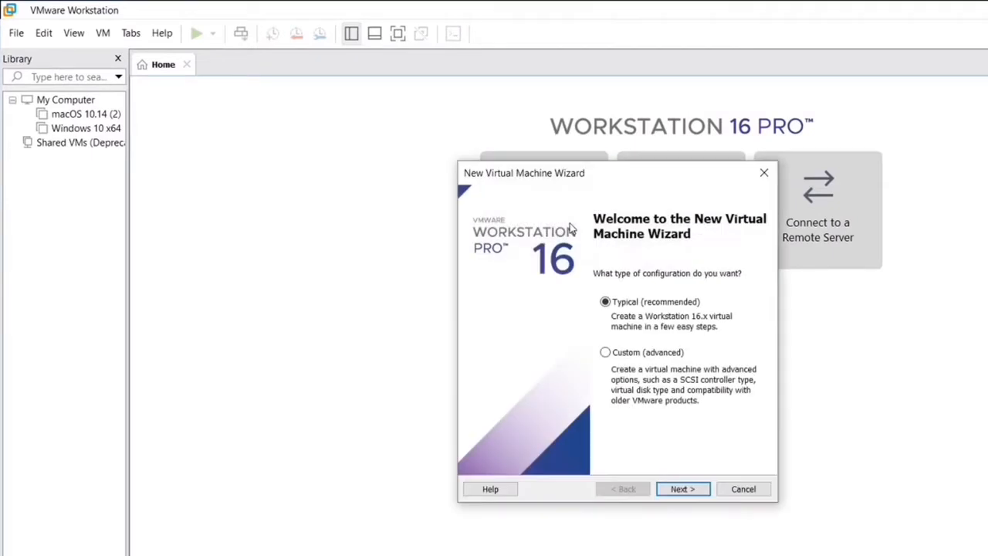
pyautogui.click(687, 491)
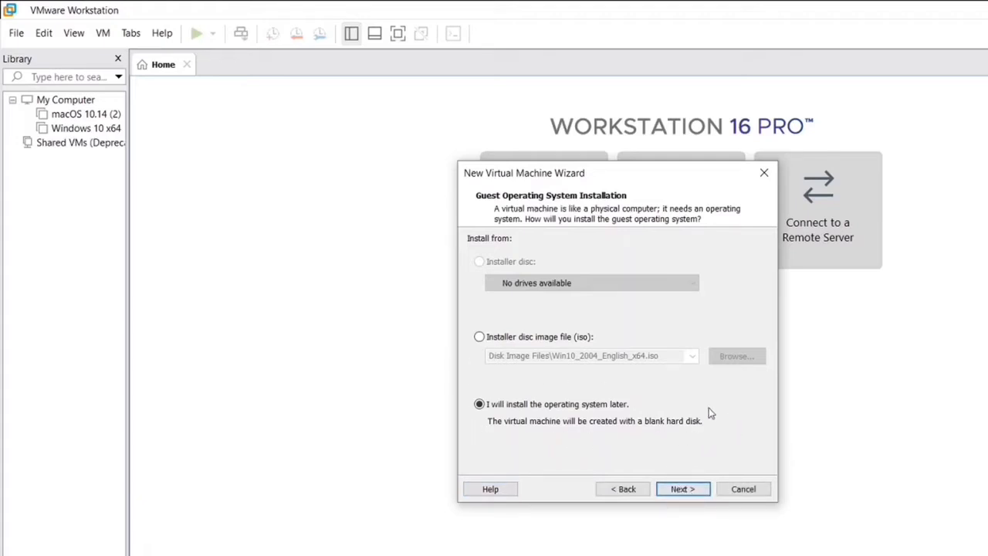
pyautogui.click(685, 490)
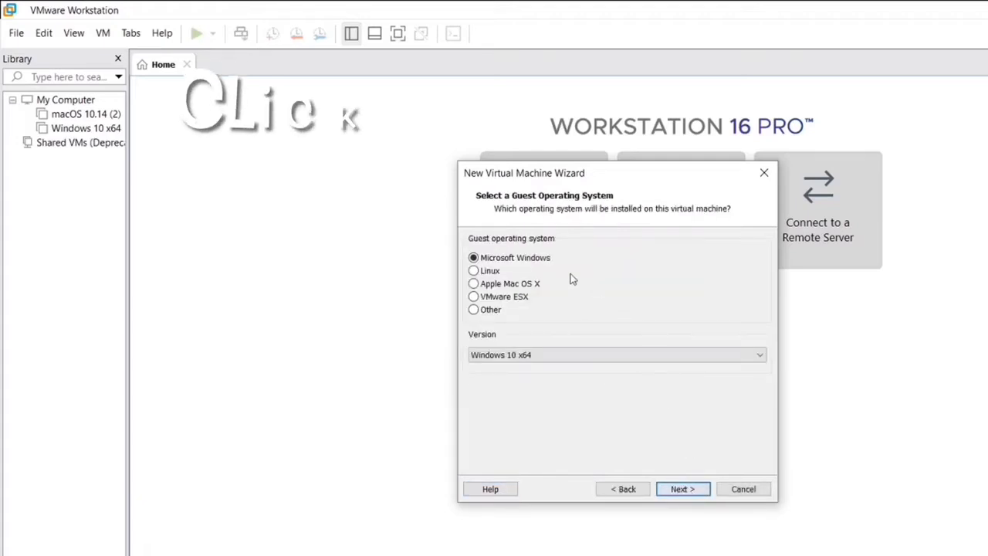
pyautogui.click(517, 284)
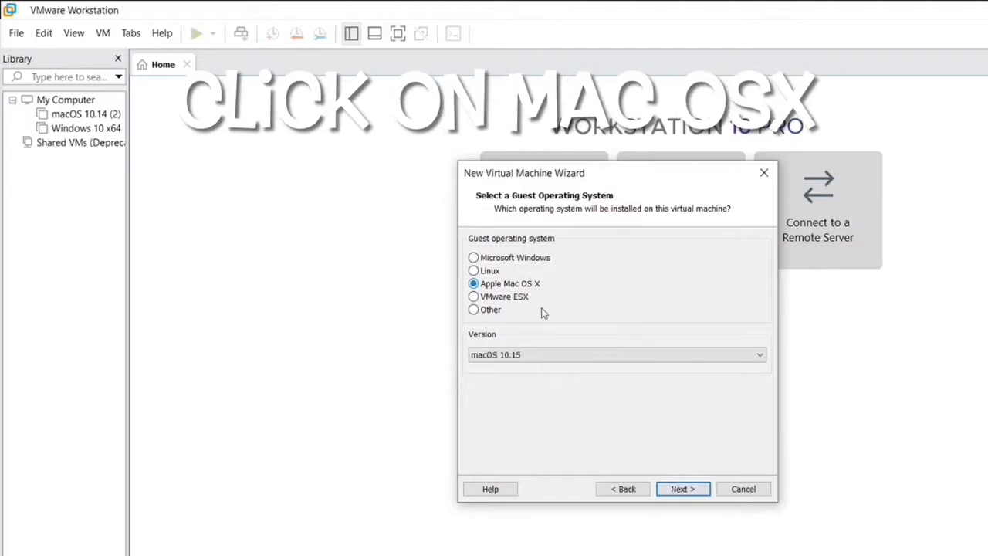
pyautogui.click(680, 490)
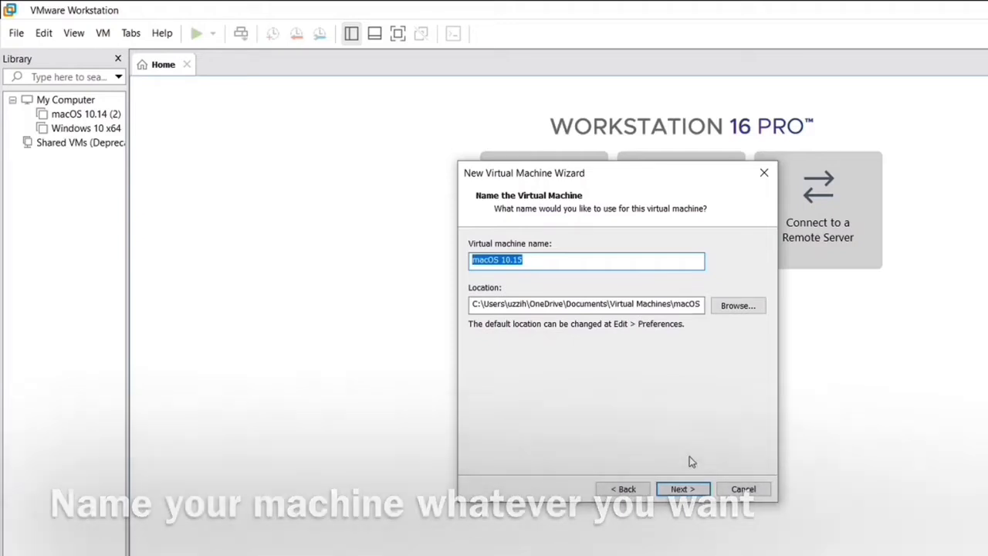
# Name the virtual machine macOS Mojave and set its location to a new MacOS Mojave folder inside Virtual Machines
pyautogui.write('mac')
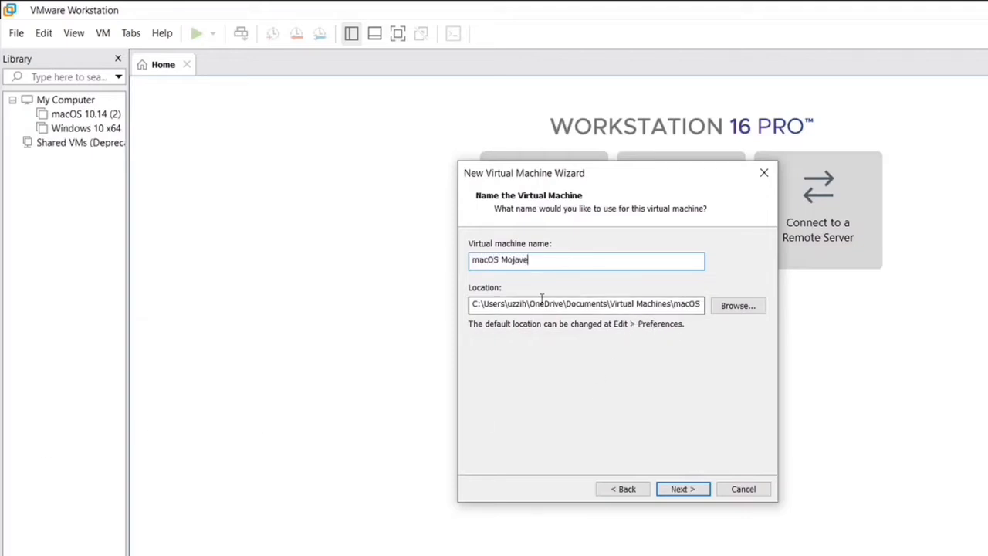
pyautogui.click(738, 306)
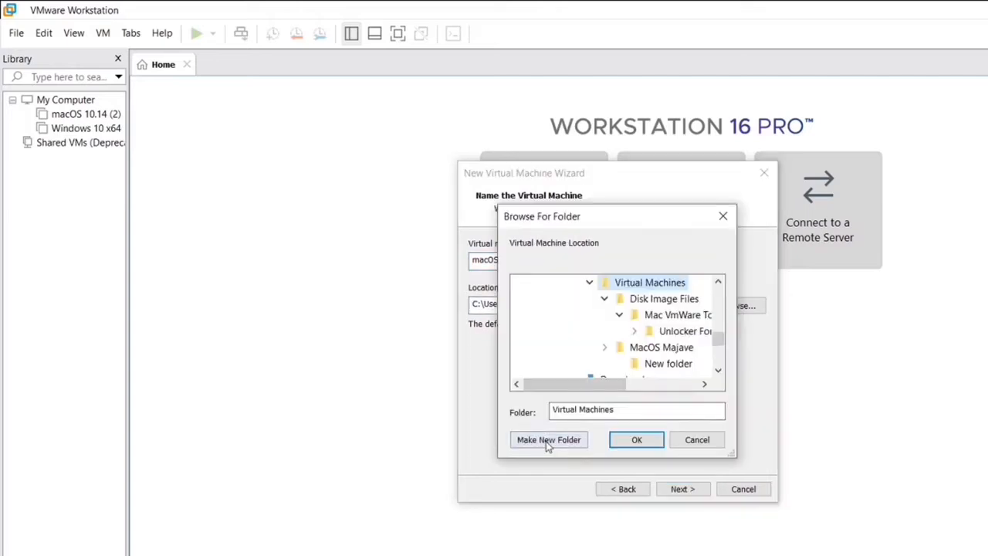
pyautogui.click(548, 440)
pyautogui.write('Mac')
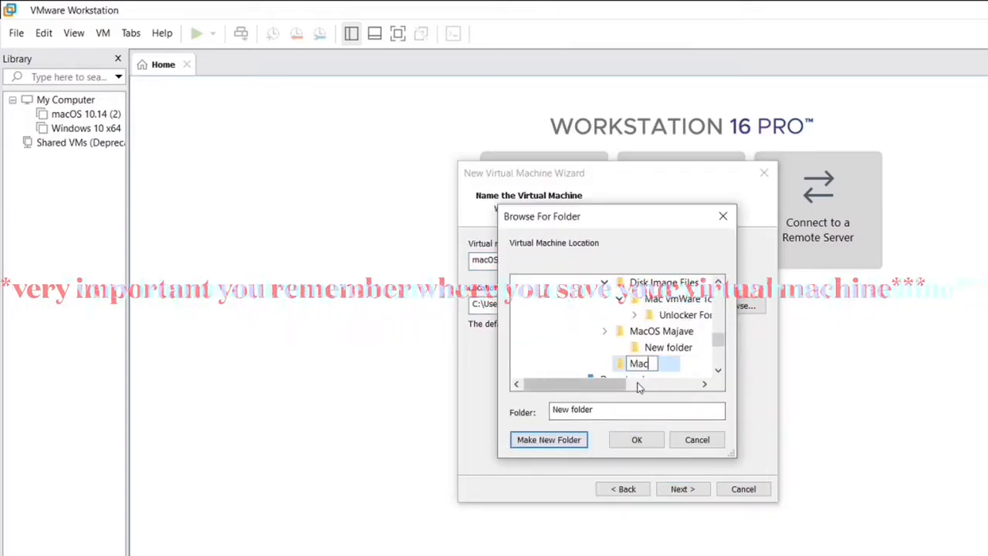
pyautogui.write('os')
pyautogui.press('BackSpace')
pyautogui.press('BackSpace')
pyautogui.write('OS ')
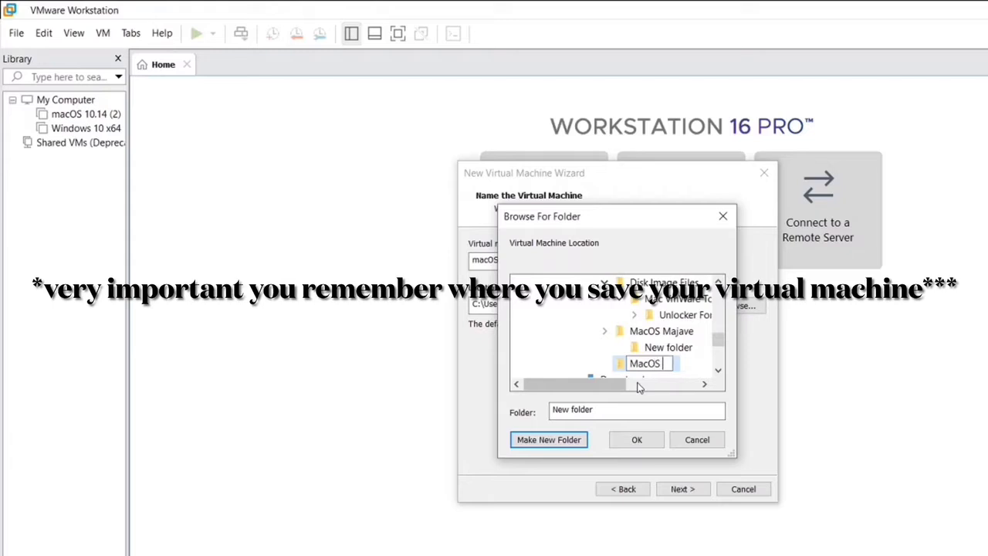
pyautogui.write('Mojave')
pyautogui.press('Return')
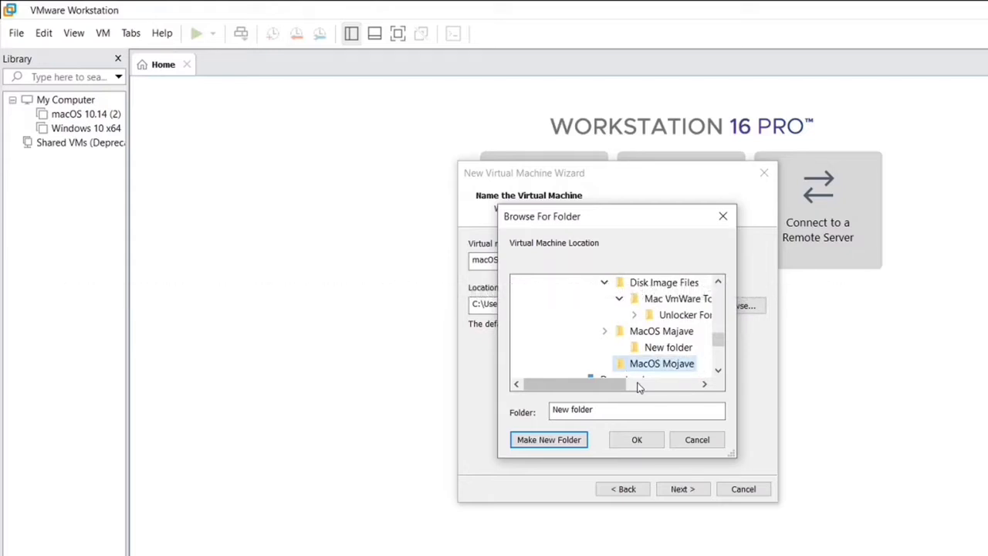
pyautogui.click(642, 440)
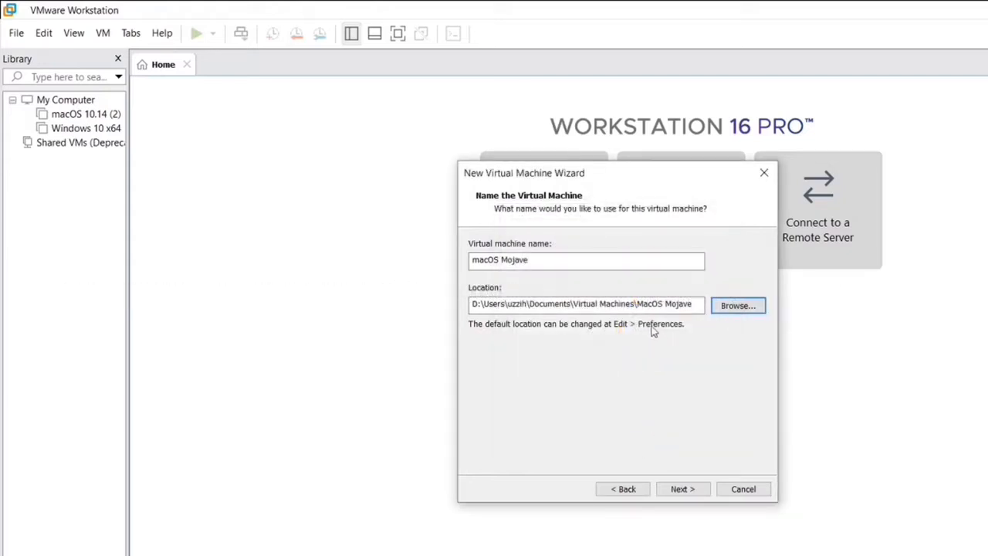
pyautogui.click(680, 490)
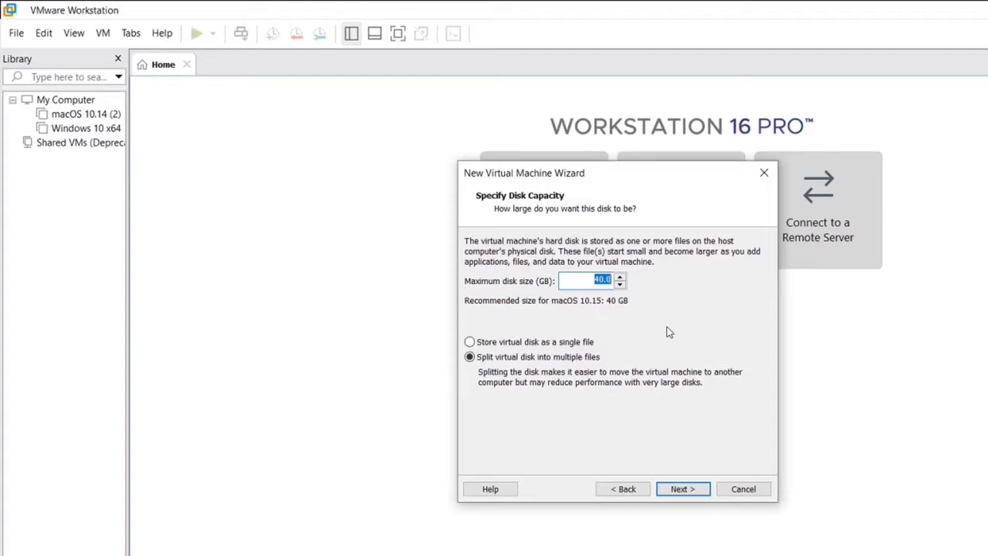
# Set the maximum disk size to 100 GB, stored as a single file, and finish creating the virtual machine
pyautogui.press('Right')
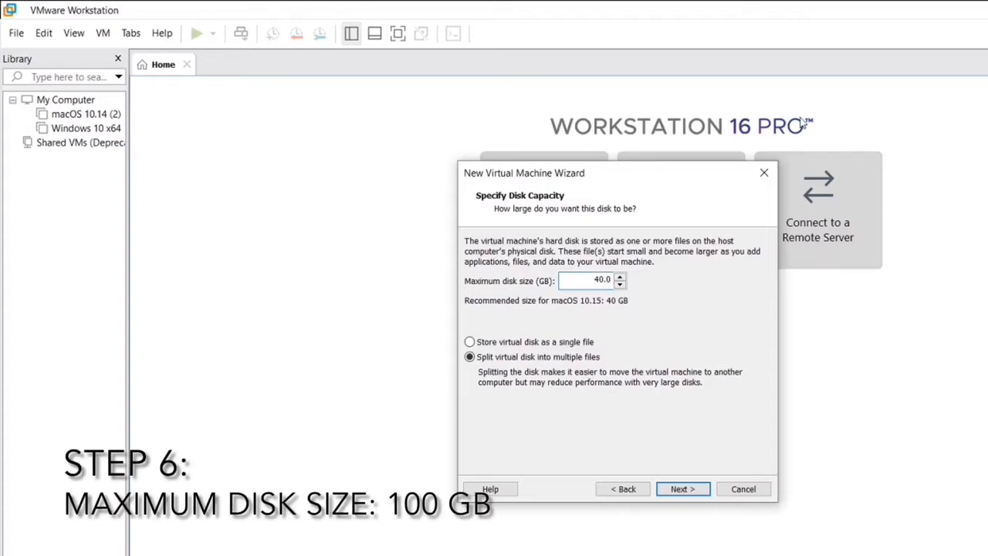
pyautogui.hotkey('ctrl', 'a')
pyautogui.write('1')
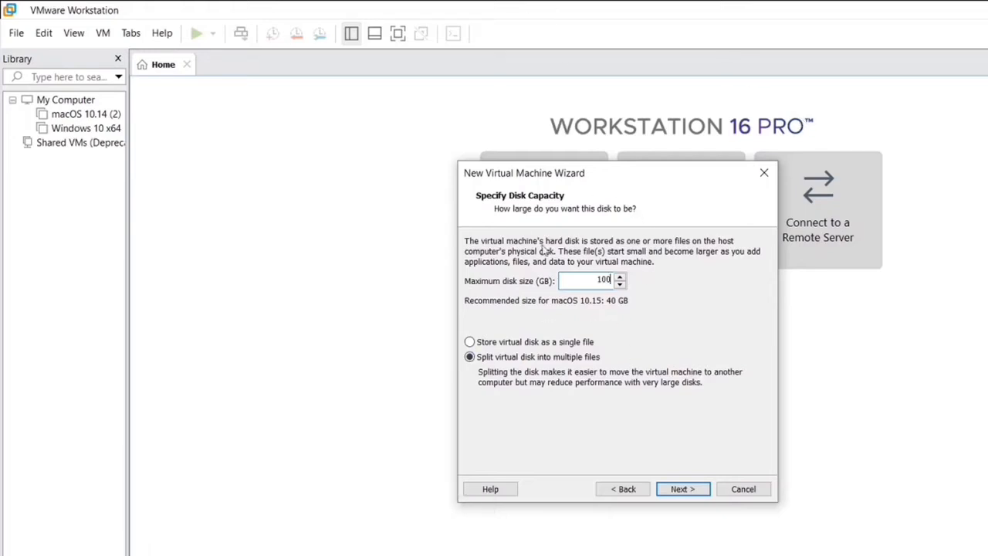
pyautogui.click(537, 342)
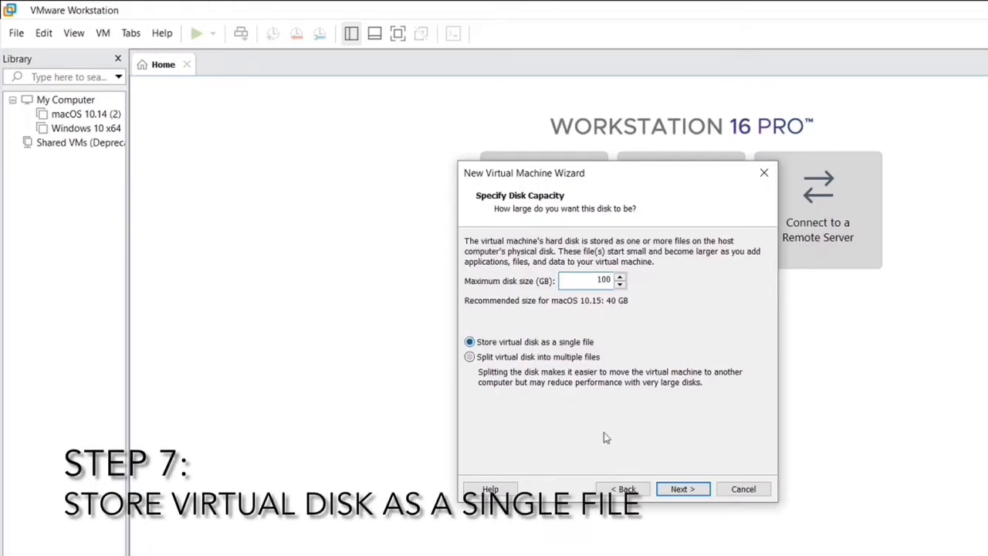
pyautogui.click(680, 487)
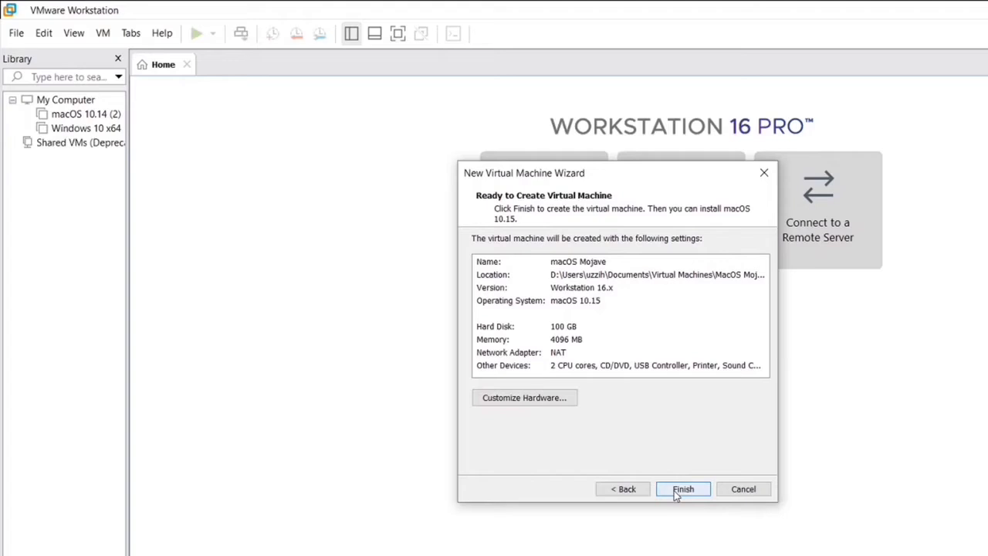
pyautogui.click(680, 490)
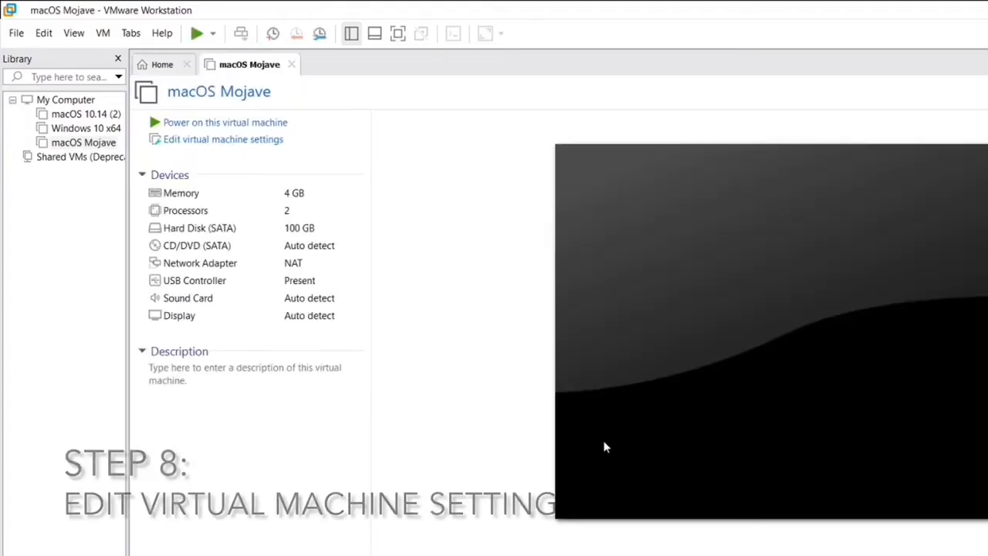
# Open the settings of the macOS Mojave virtual machine and set its memory to 8192 MB
pyautogui.click(259, 143)
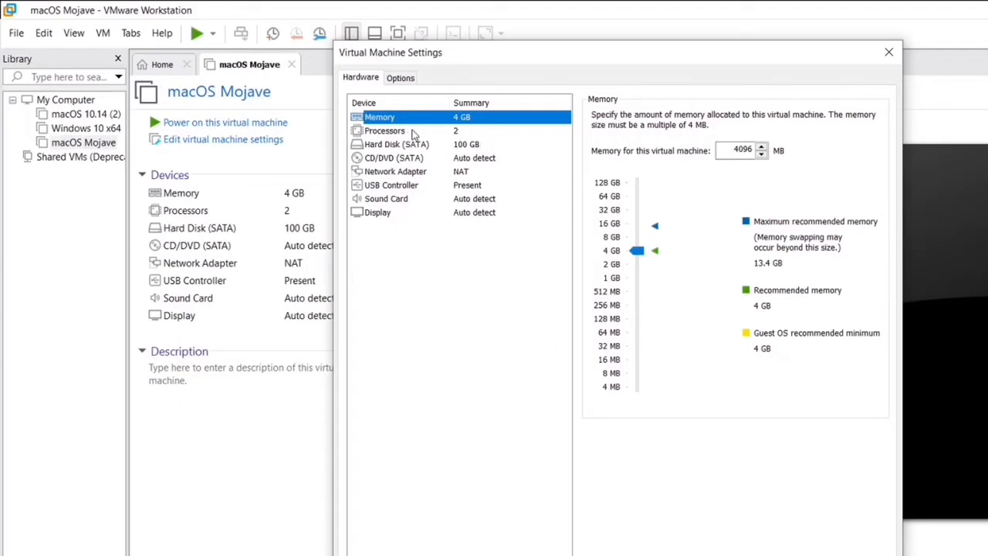
pyautogui.click(637, 252)
pyautogui.moveTo(638, 258); pyautogui.dragTo(638, 244)
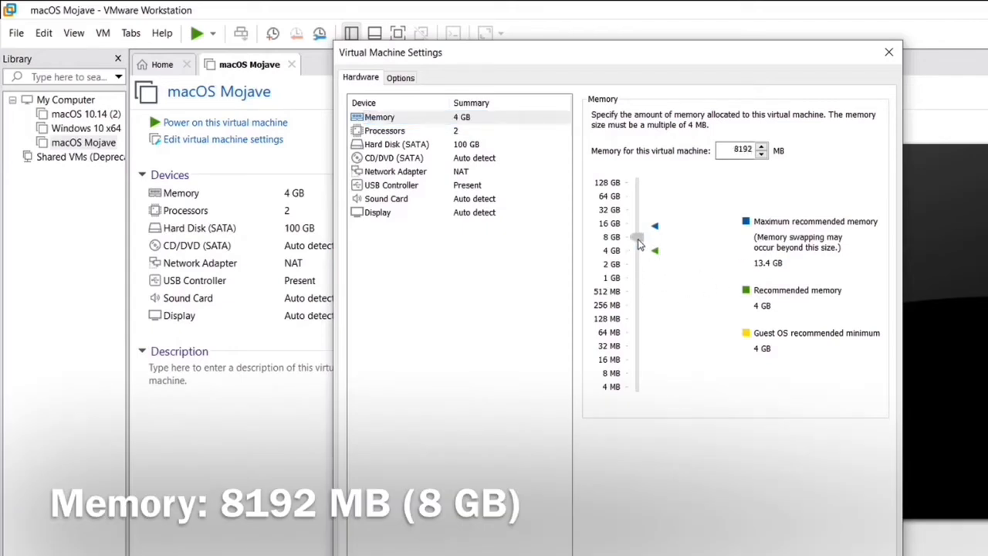
# Set the virtual machine's number of processors to 2
pyautogui.click(471, 131)
pyautogui.click(746, 116)
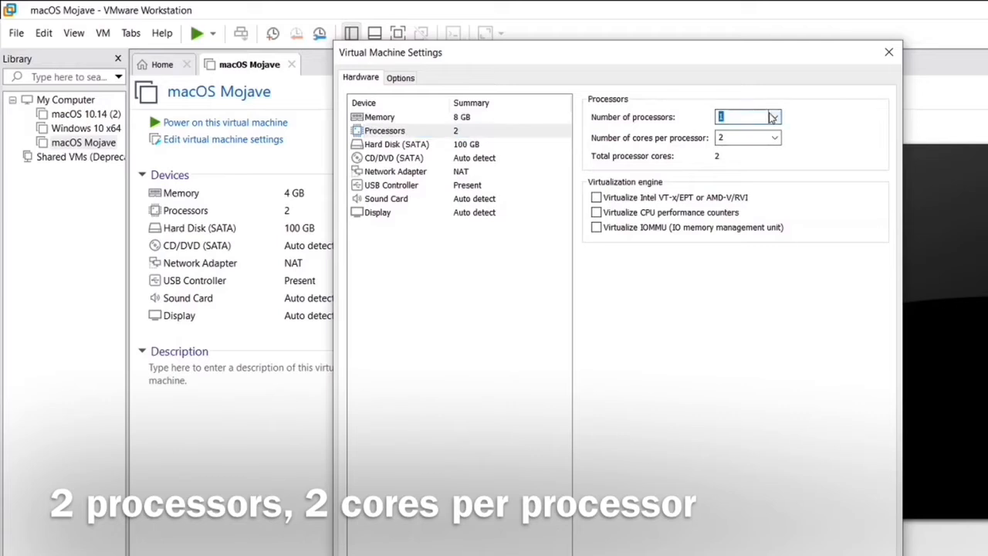
pyautogui.write('2')
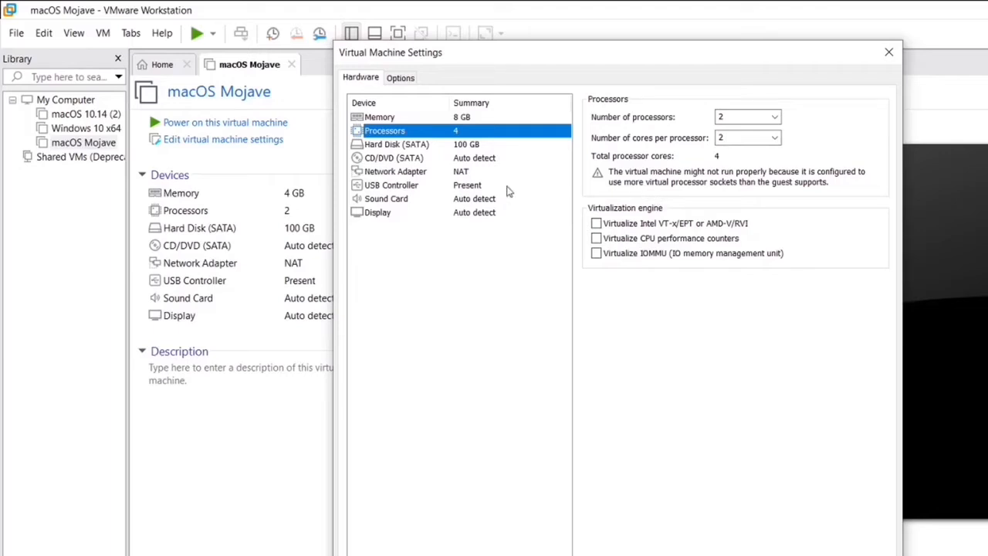
# Set the CD/DVD (SATA) drive to use the ISO image file from the Mac VmWare Tools folder in Disk Image Files
pyautogui.click(436, 159)
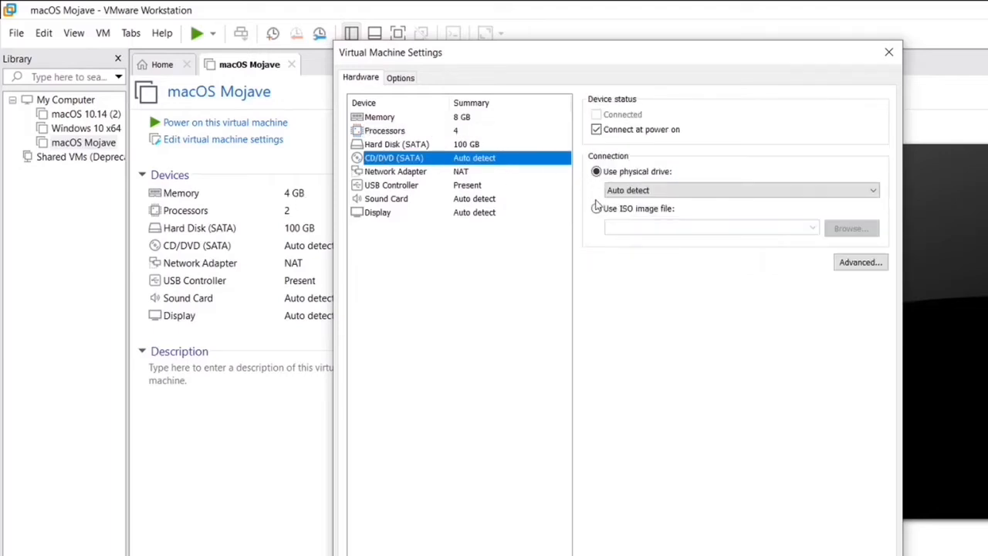
pyautogui.click(597, 209)
pyautogui.click(864, 229)
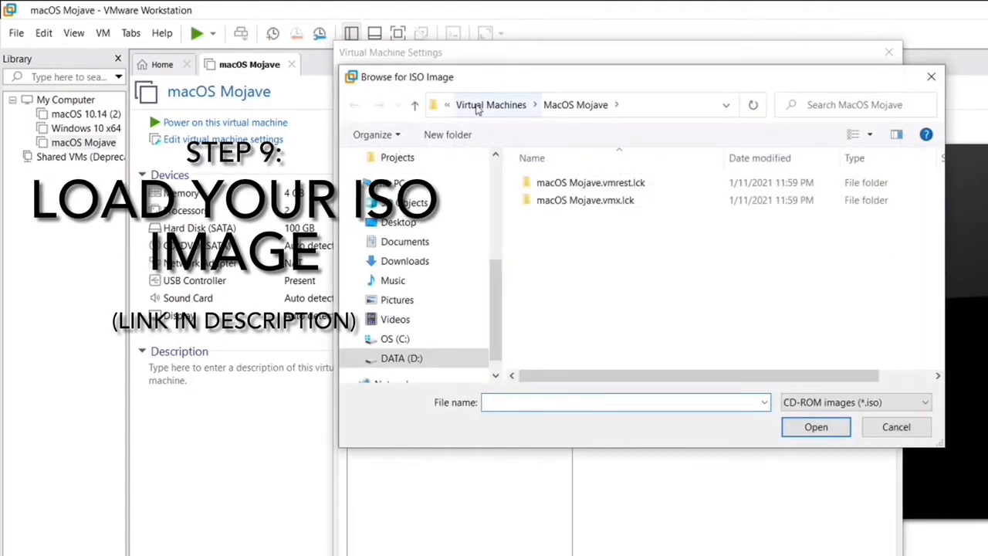
pyautogui.click(476, 106)
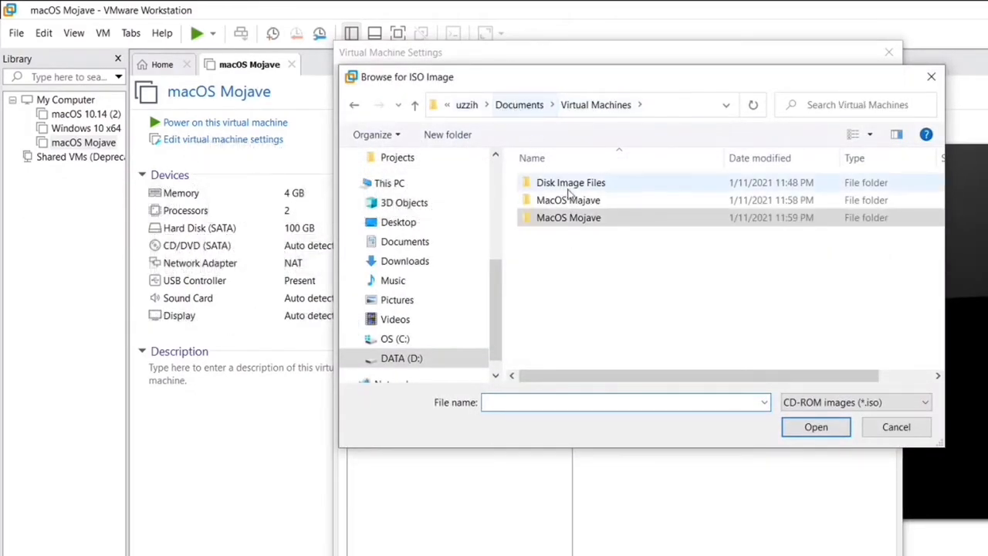
pyautogui.click(571, 190)
pyautogui.doubleClick(571, 190)
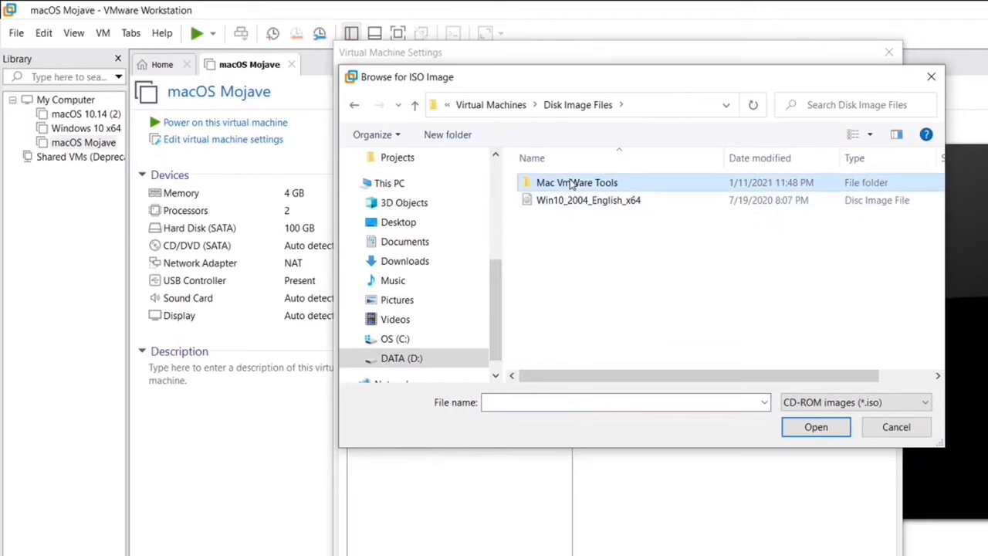
pyautogui.doubleClick(569, 185)
pyautogui.doubleClick(576, 203)
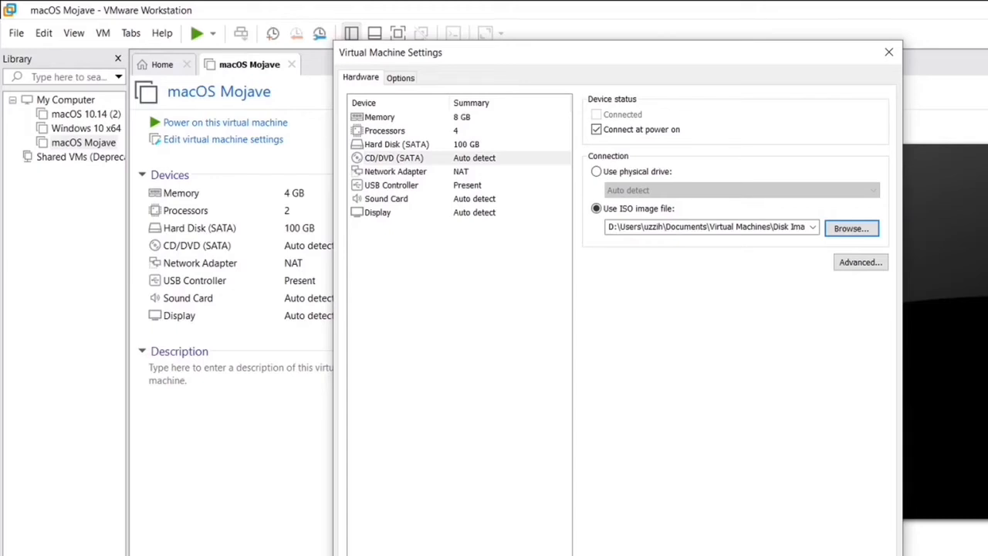
# Choose USB 3.1 as the USB controller's compatibility and confirm the virtual machine settings
pyautogui.click(425, 186)
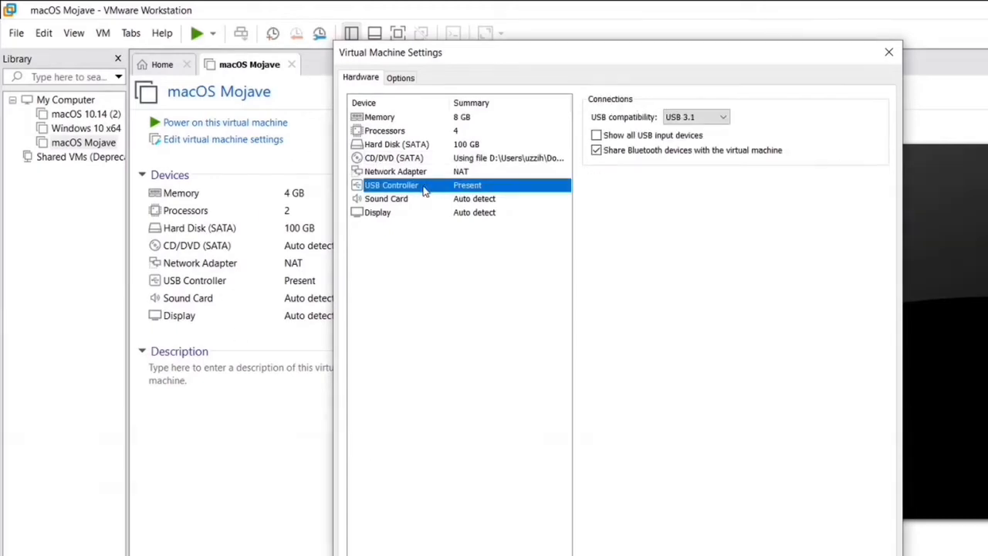
pyautogui.click(704, 118)
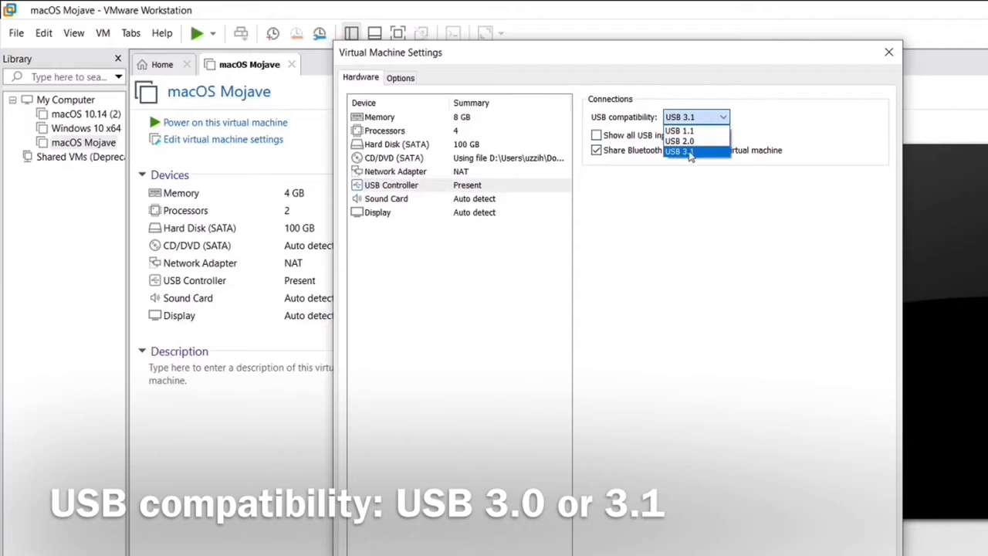
pyautogui.click(691, 152)
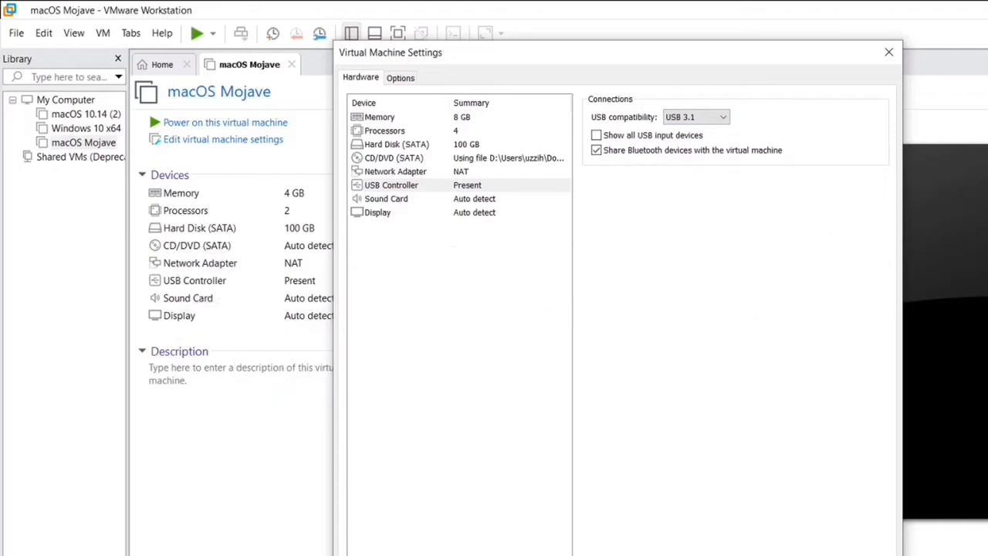
pyautogui.press('Return')
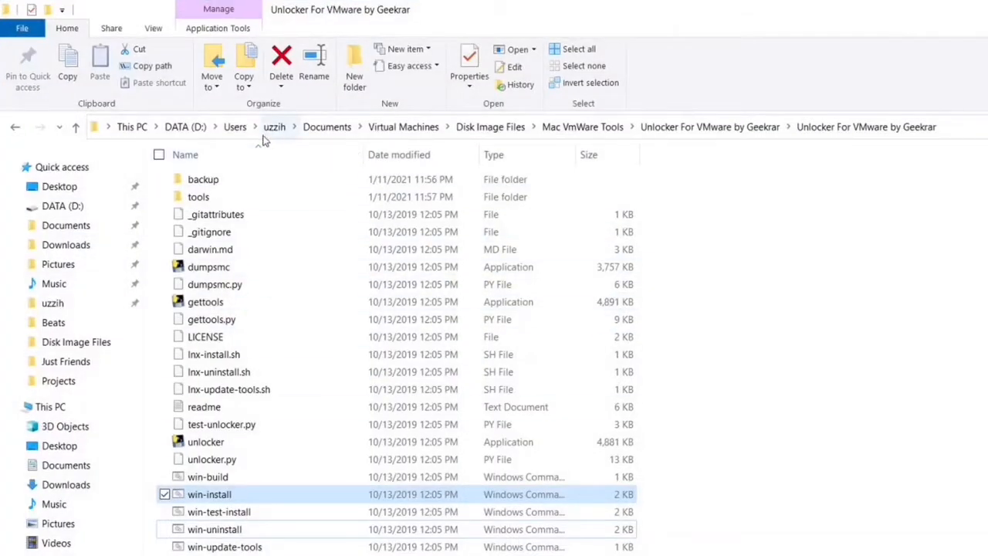
# In File Explorer, delete the misspelled MacOS Majave folder from Documents > Virtual Machines
pyautogui.click(326, 127)
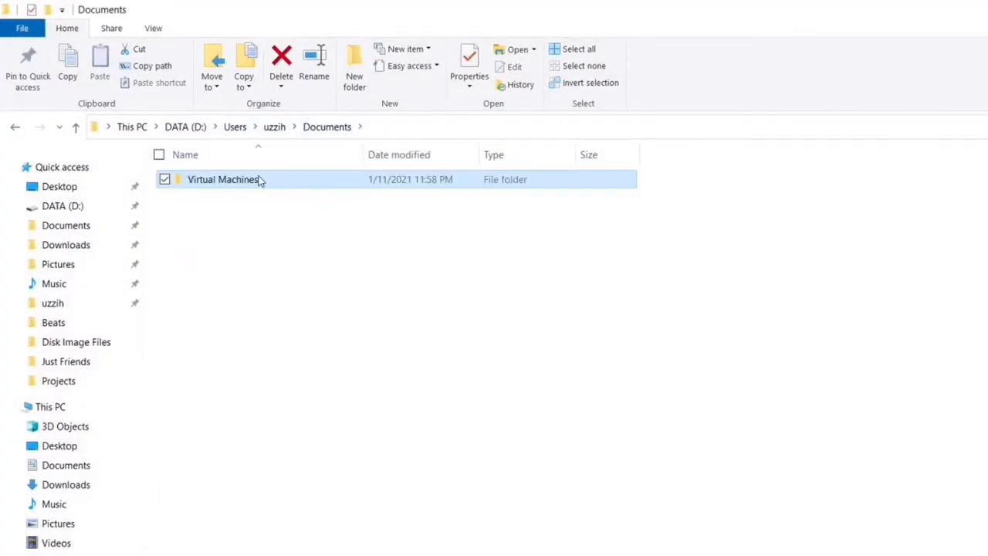
pyautogui.doubleClick(260, 181)
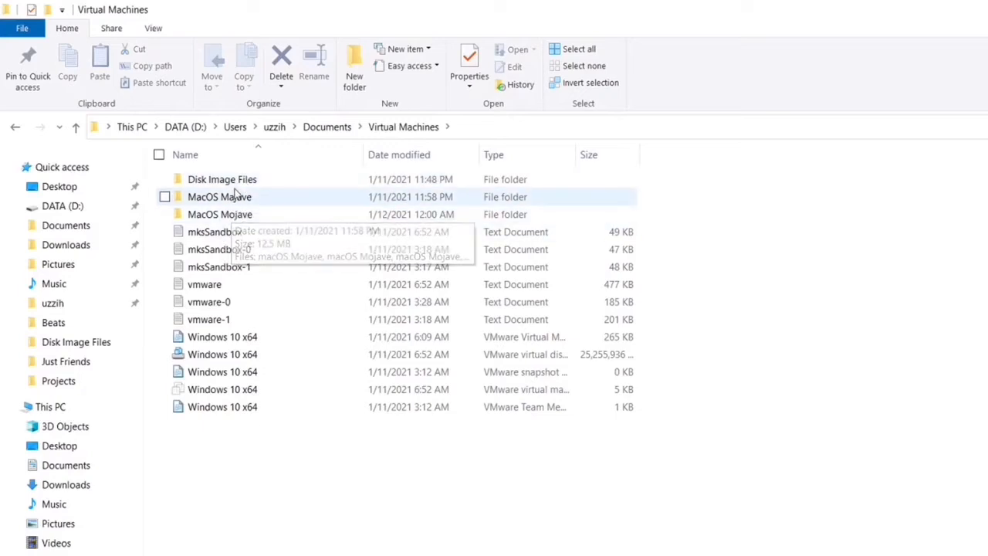
pyautogui.click(271, 193)
pyautogui.press('Delete')
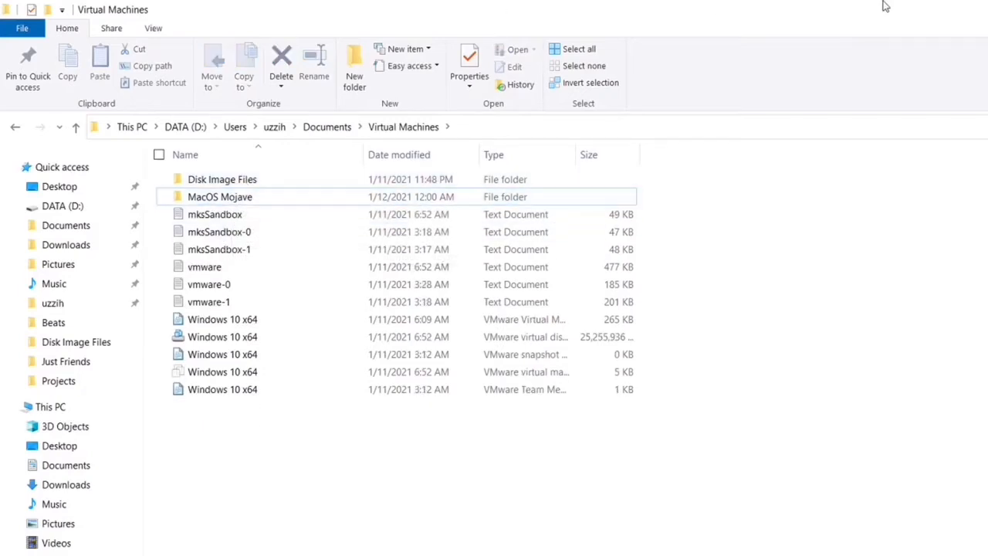
# Open the macOS Mojave VMware virtual machine configuration file from the MacOS Mojave folder in Notepad
pyautogui.press('Down')
pyautogui.press('Up')
pyautogui.press('Return')
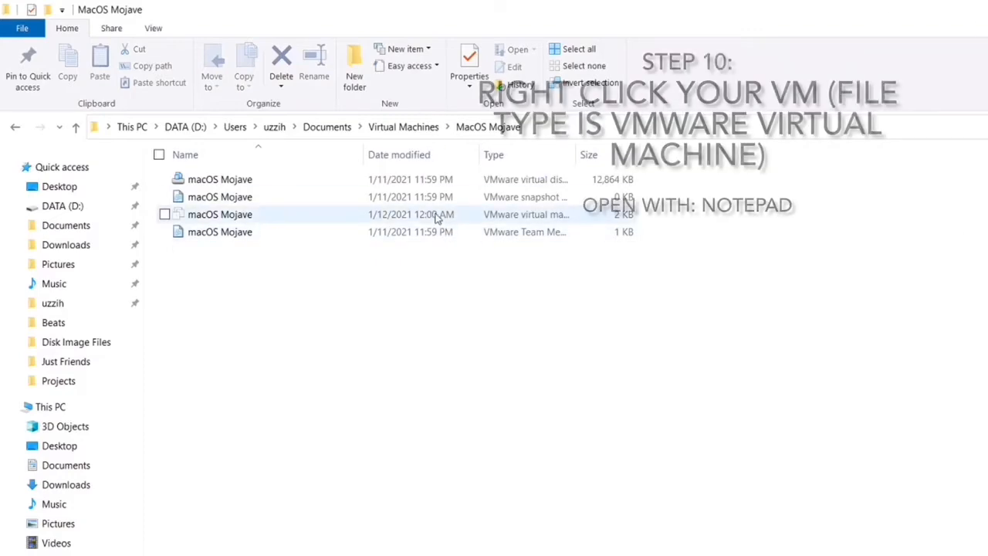
pyautogui.click(396, 213)
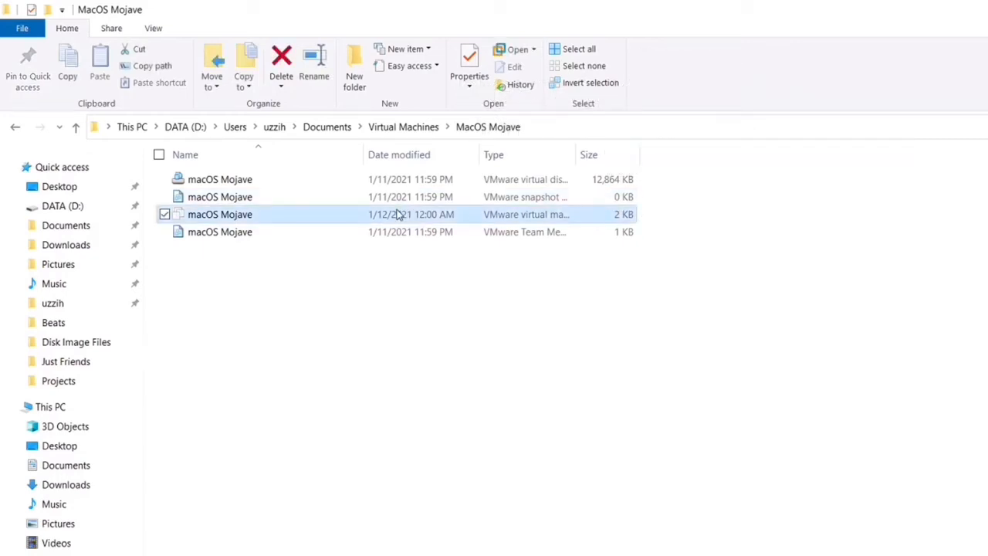
pyautogui.rightClick(178, 214)
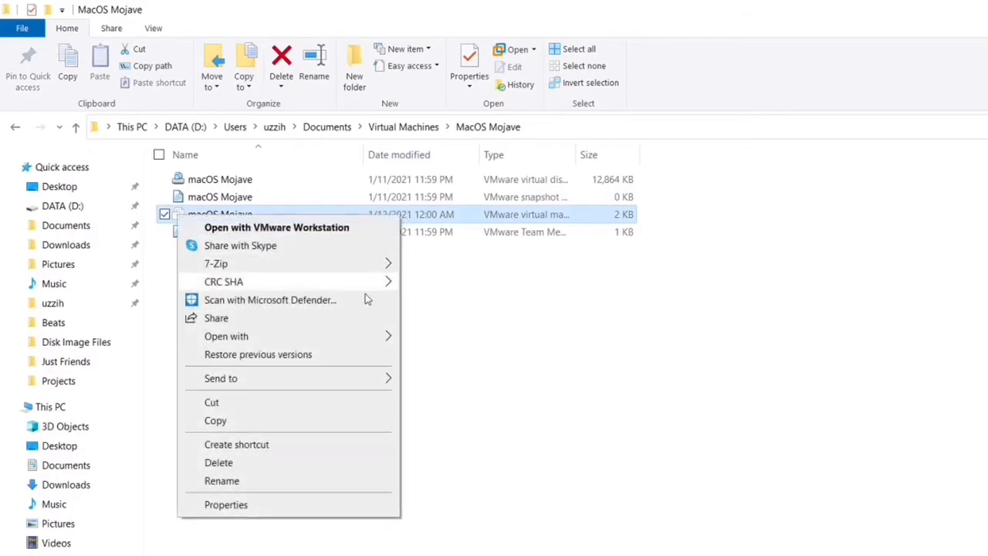
pyautogui.moveTo(323, 337)
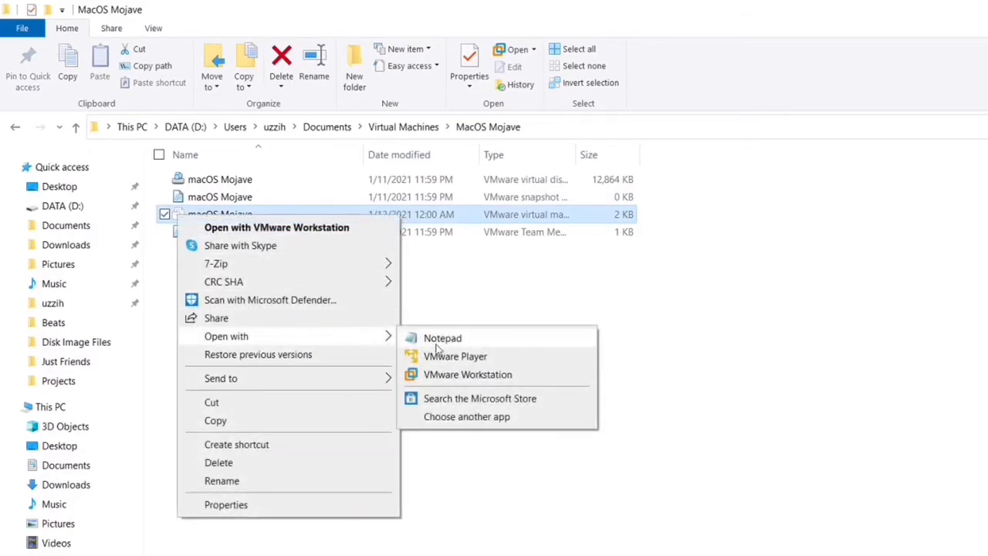
pyautogui.click(437, 337)
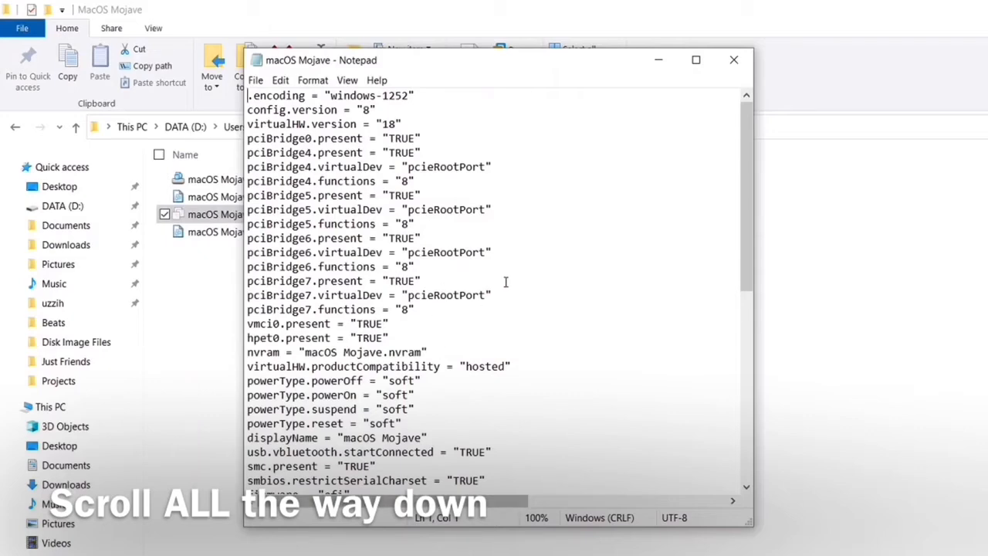
# Add the line smc.version = "0" at the end of the configuration file, then close it and save the changes
pyautogui.scroll(-15, 510, 285)
pyautogui.click(490, 478)
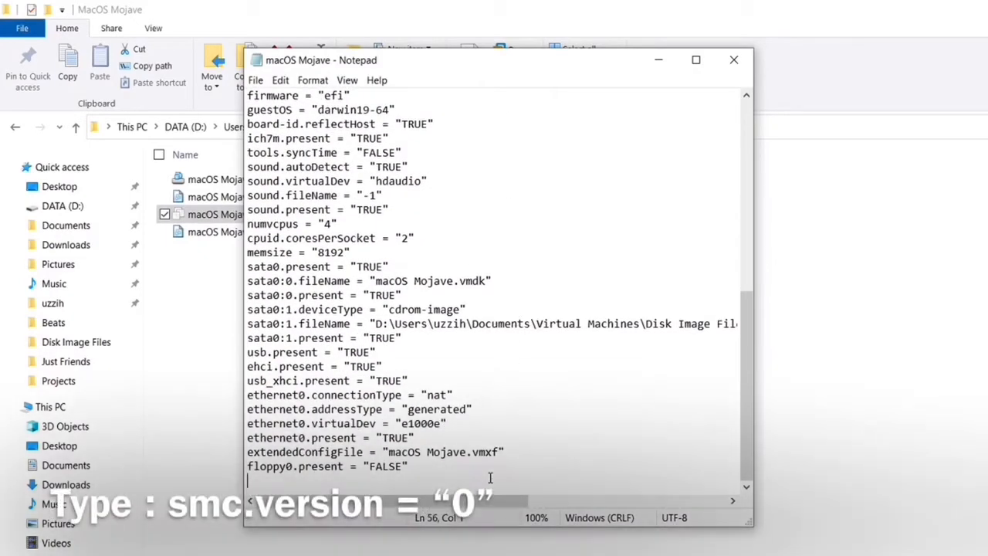
pyautogui.write('smc.version = "0')
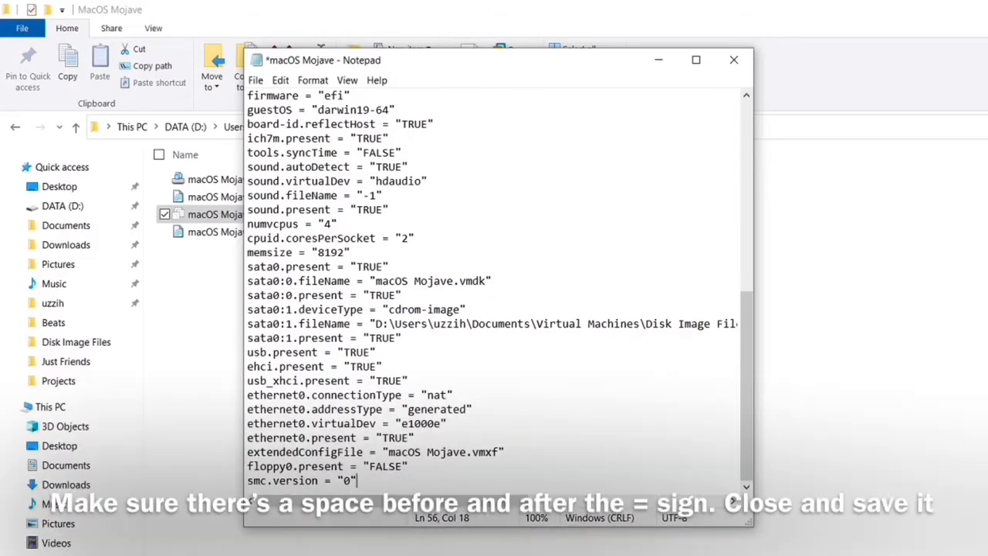
pyautogui.click(734, 59)
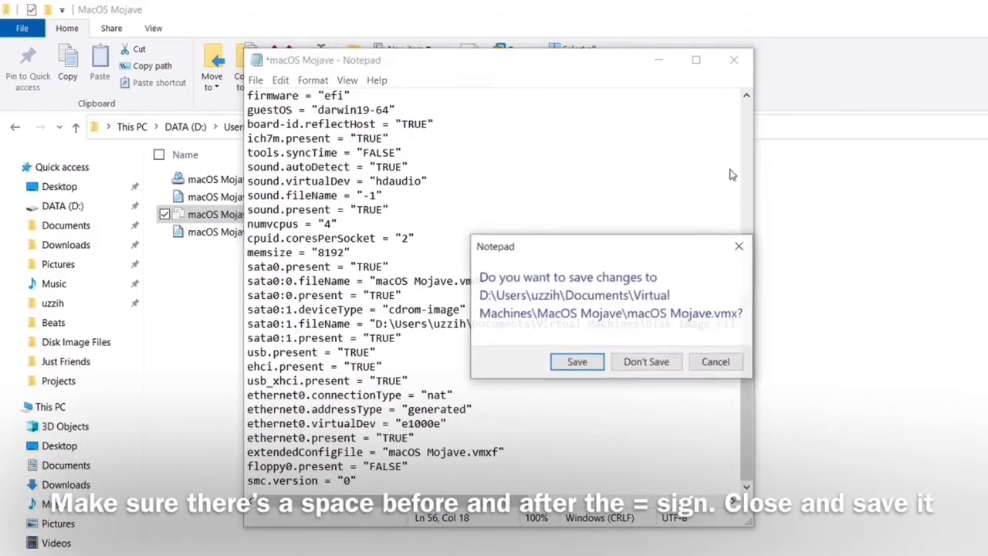
pyautogui.click(584, 364)
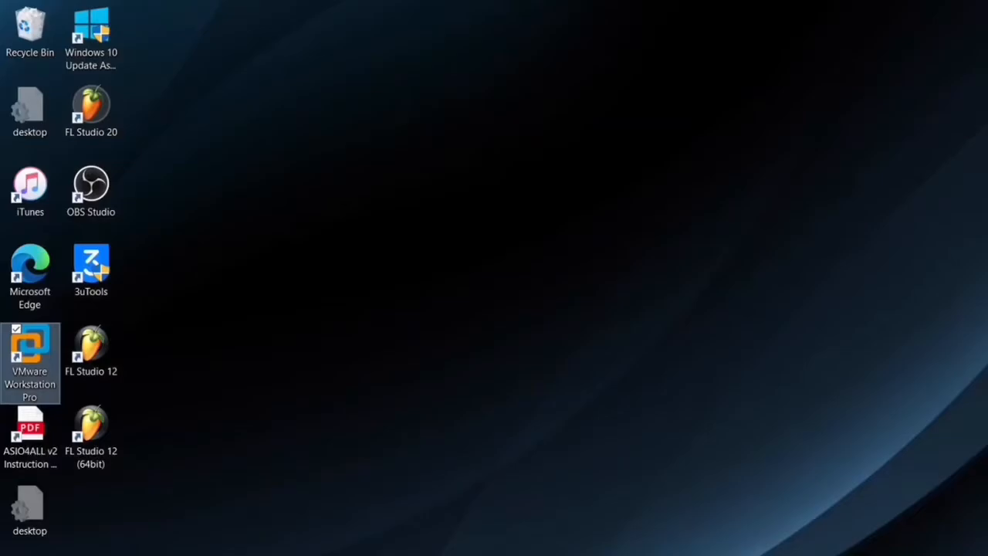
# Switch to VMware Workstation Pro, power on the macOS Mojave virtual machine and accept English as the installer language
pyautogui.doubleClick(30, 351)
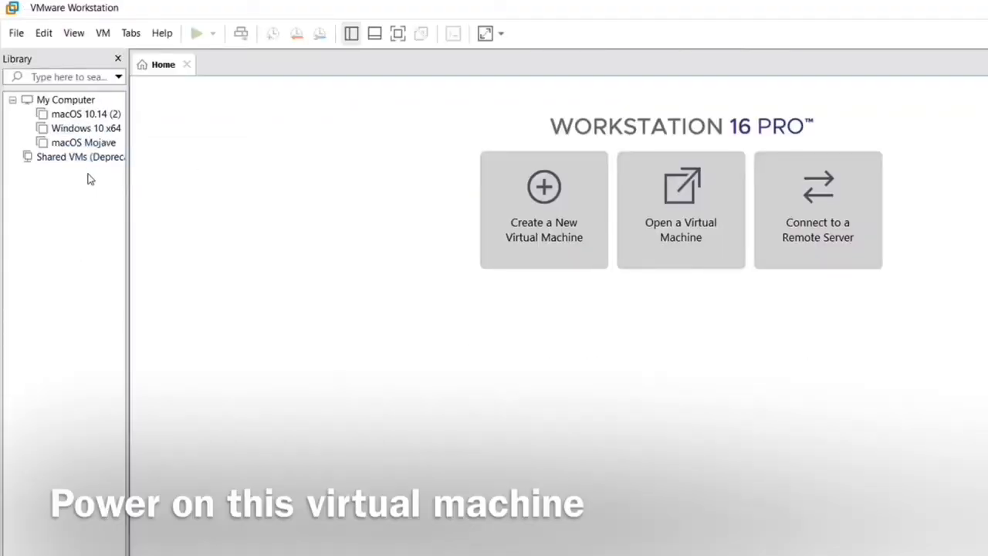
pyautogui.click(84, 143)
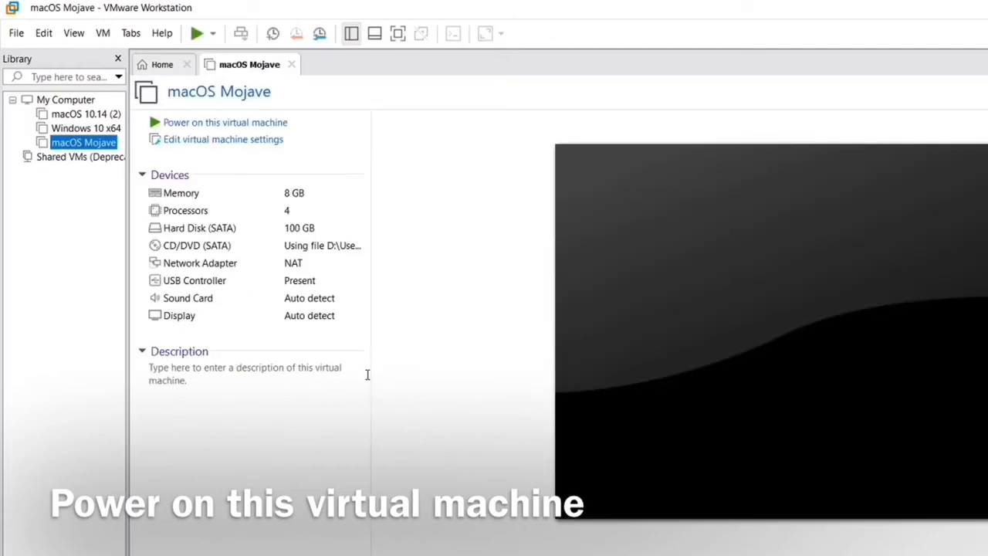
pyautogui.click(240, 123)
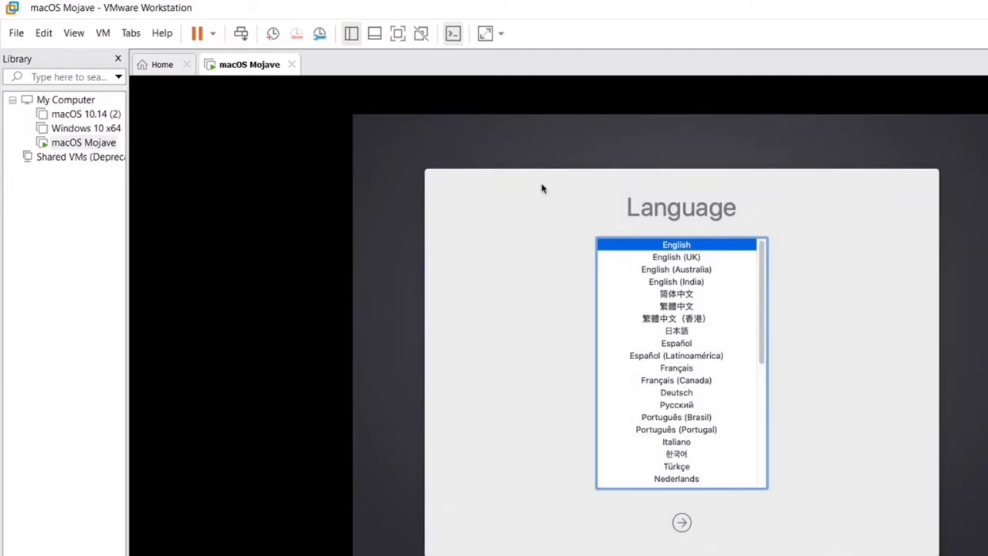
pyautogui.click(682, 524)
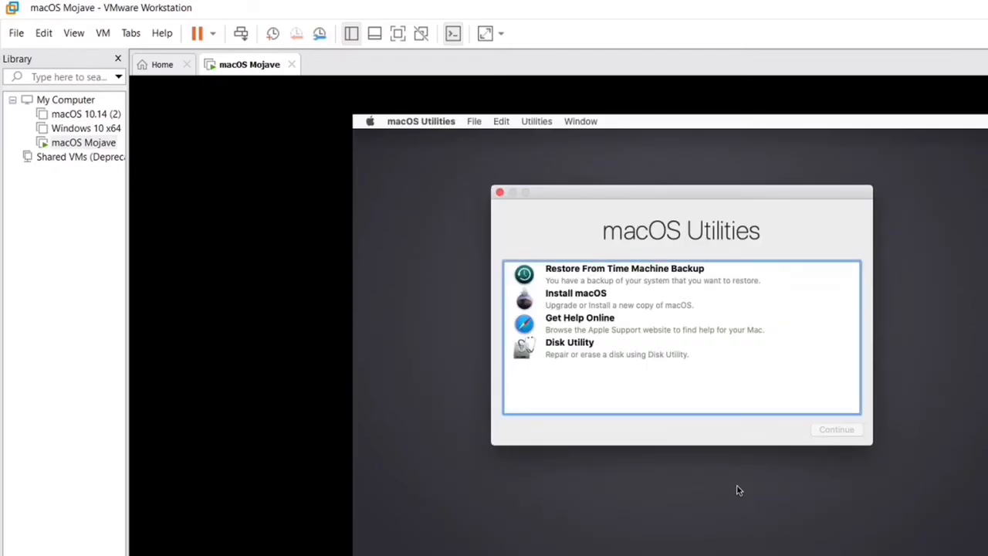
# In Disk Utility, erase the VMware Virtual SATA Hard Drive Media under the name macOS Mojave and close the utility
pyautogui.click(684, 358)
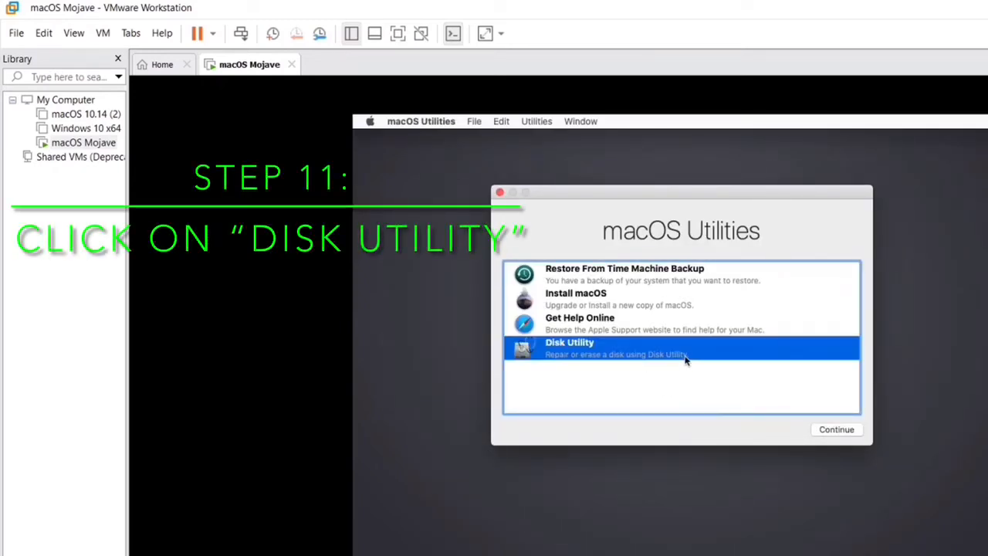
pyautogui.click(839, 430)
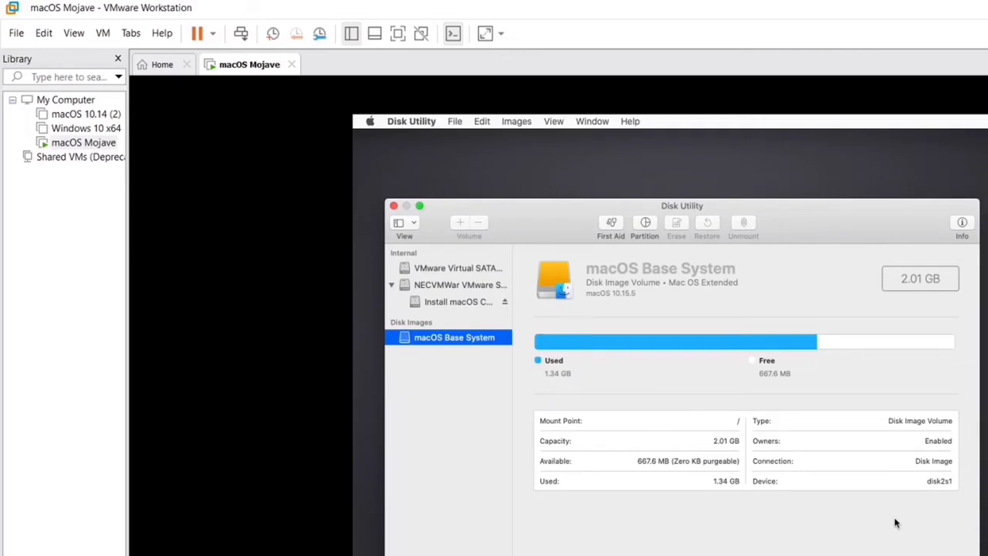
pyautogui.click(444, 269)
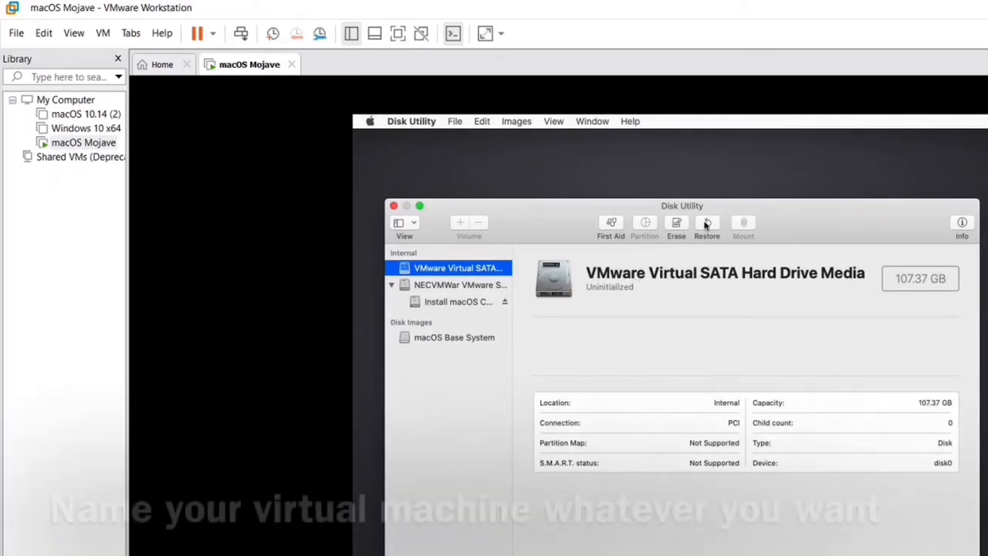
pyautogui.click(676, 224)
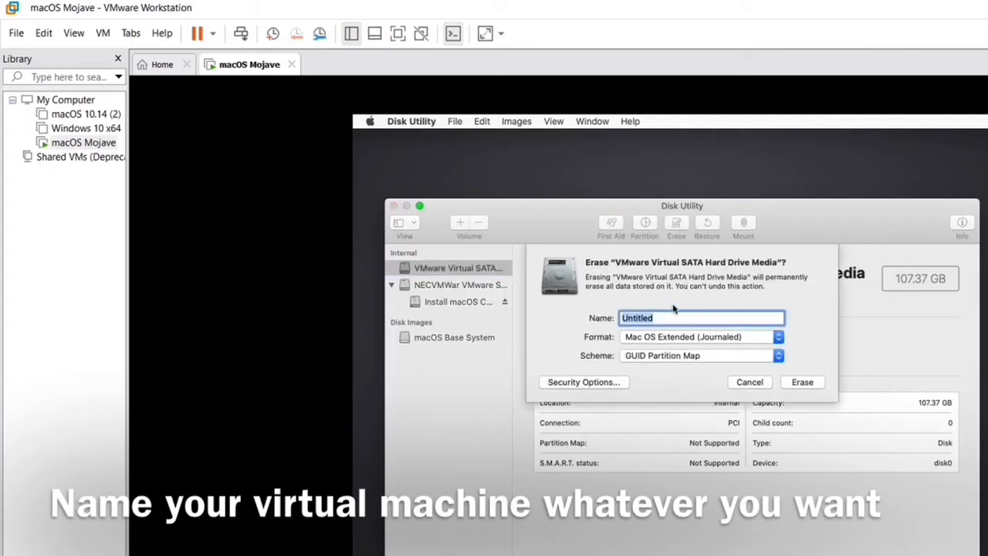
pyautogui.write('macOS Mojave')
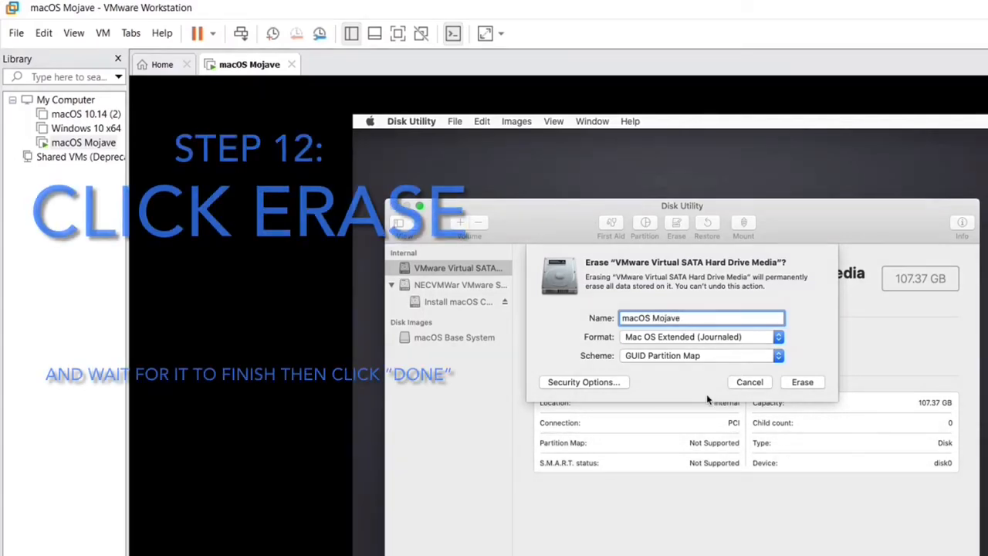
pyautogui.click(803, 383)
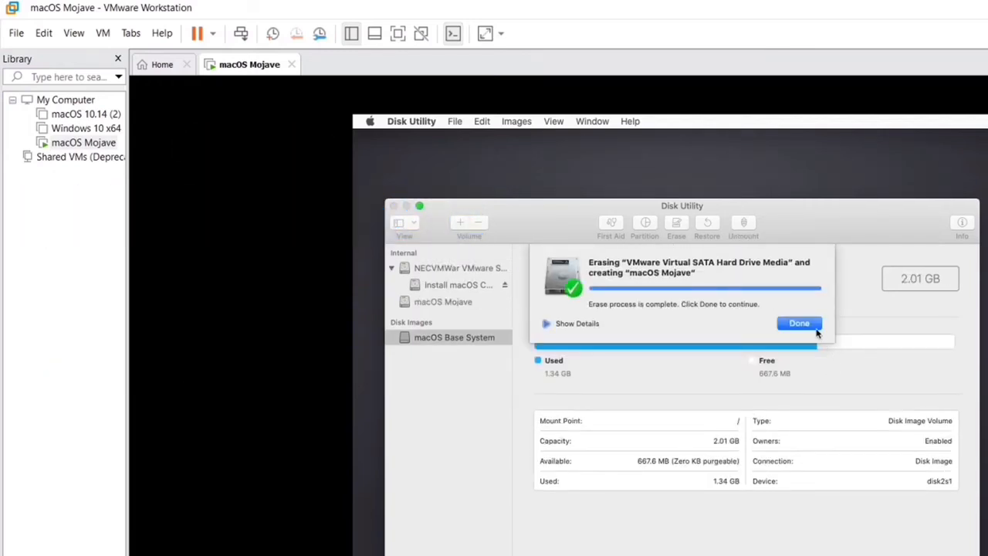
pyautogui.click(816, 327)
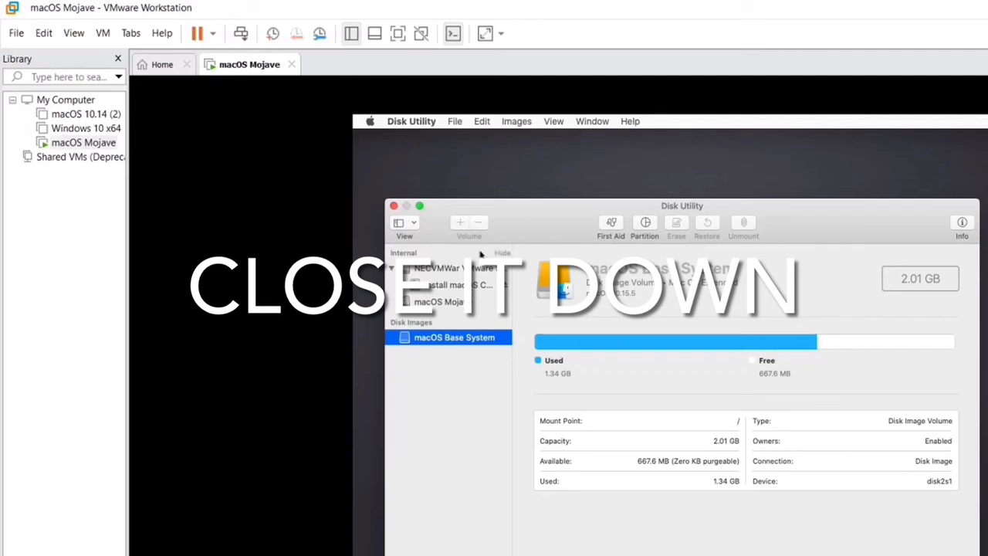
pyautogui.click(393, 206)
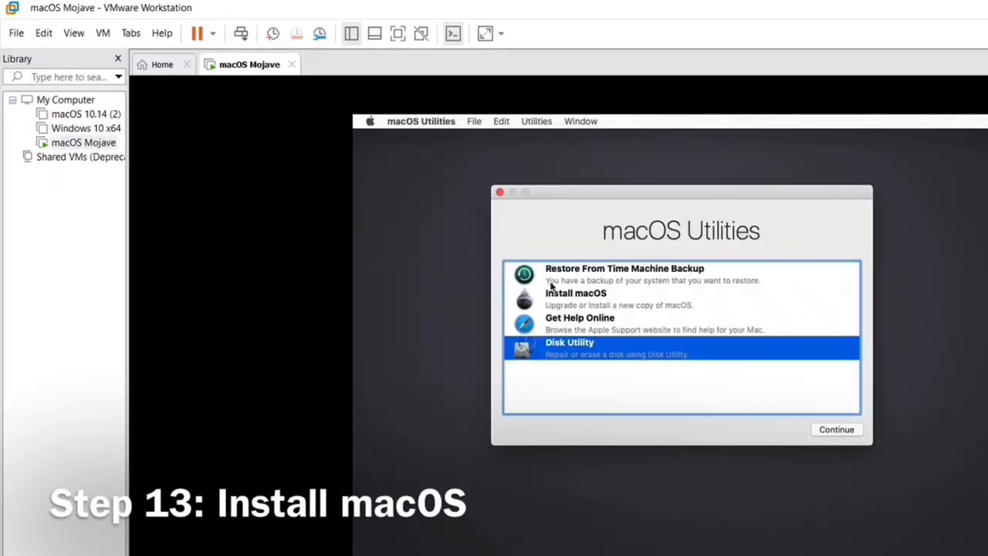
# Start Install macOS, agree to the macOS Catalina license terms and install it on the macOS Mojave disk
pyautogui.click(610, 298)
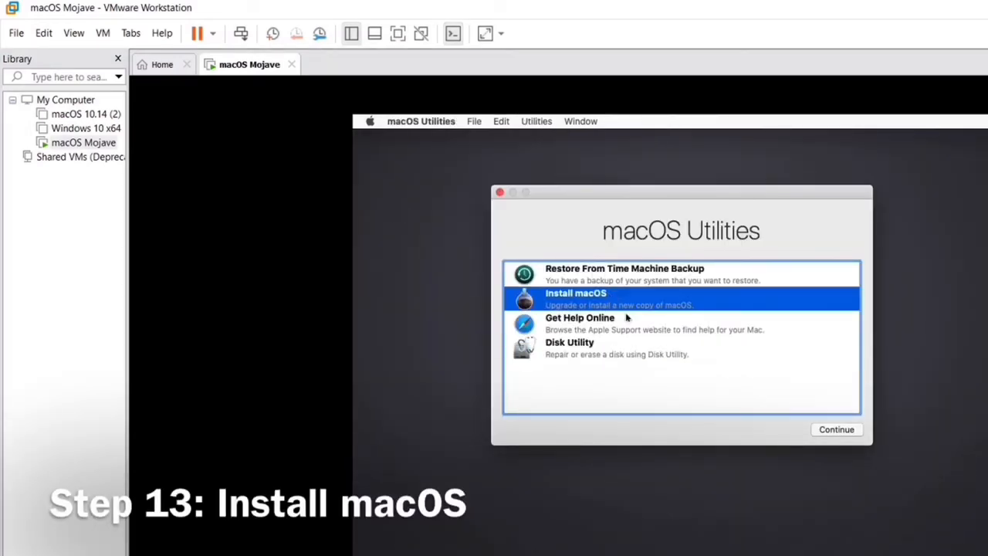
pyautogui.click(844, 432)
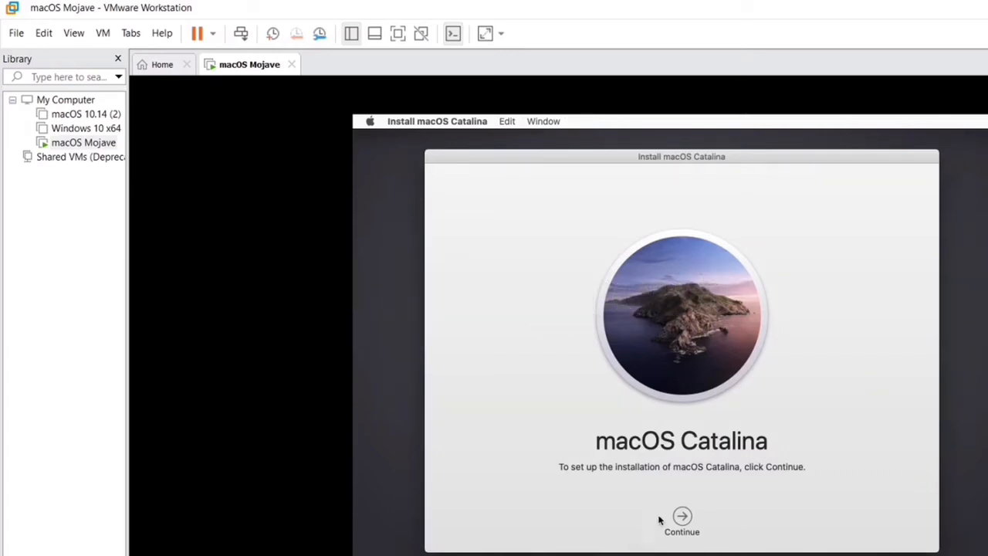
pyautogui.click(681, 517)
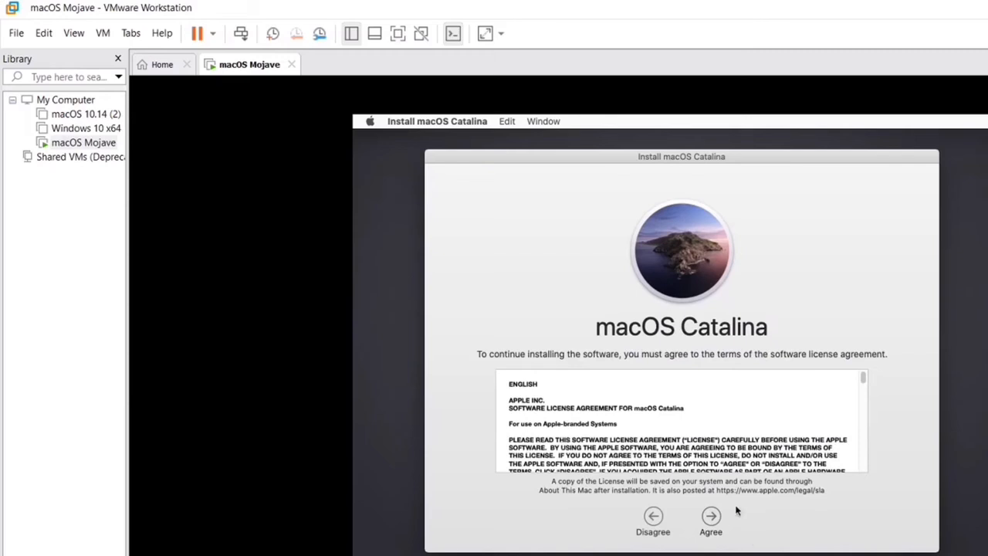
pyautogui.click(711, 516)
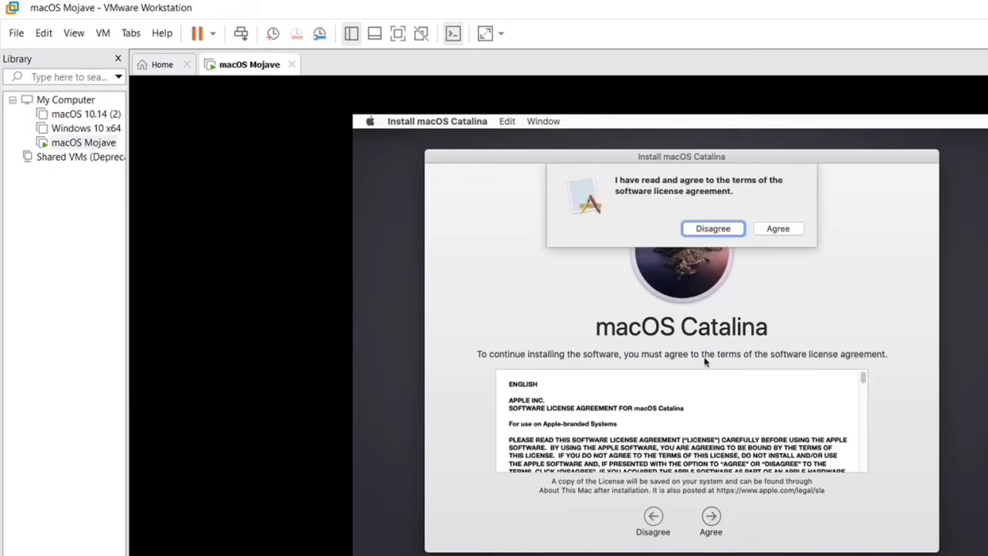
pyautogui.click(777, 231)
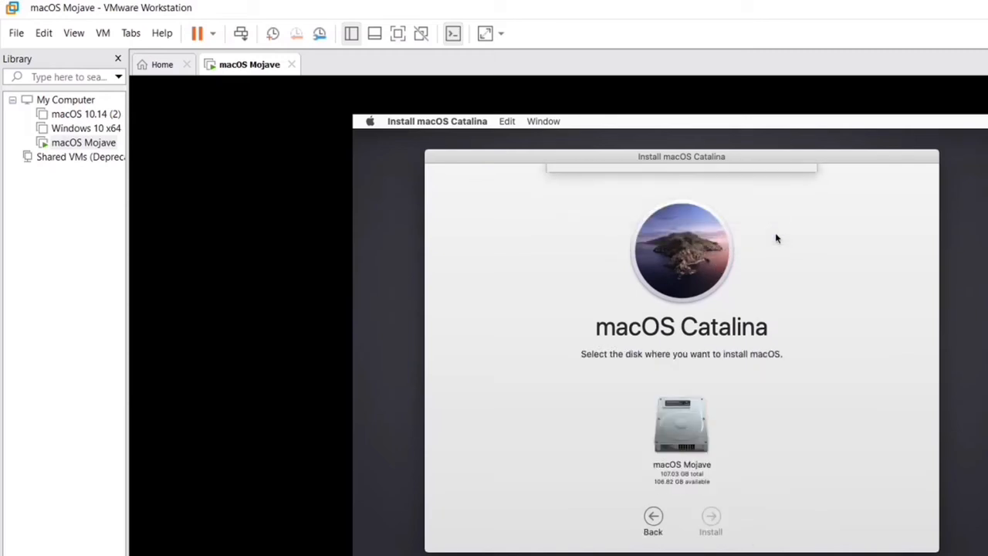
pyautogui.click(705, 454)
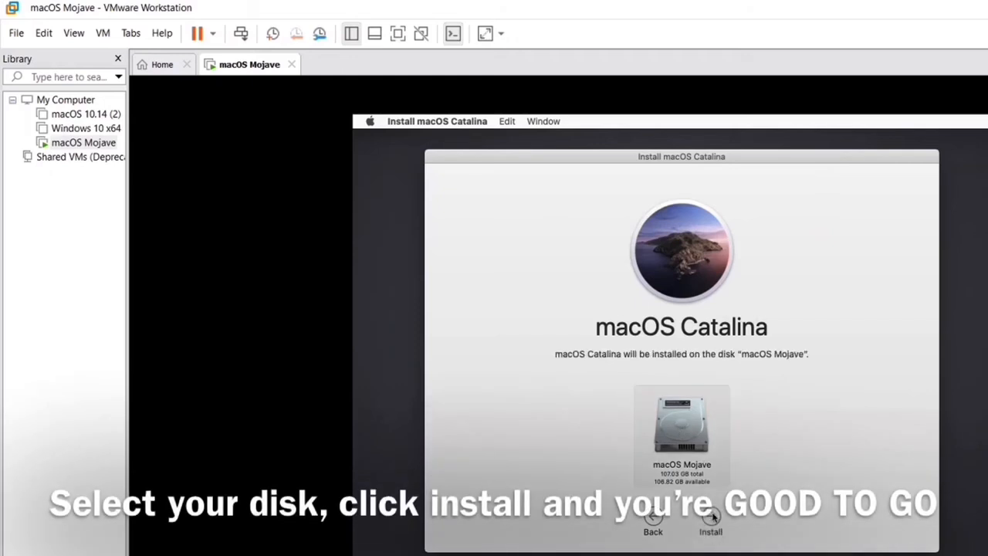
pyautogui.click(710, 517)
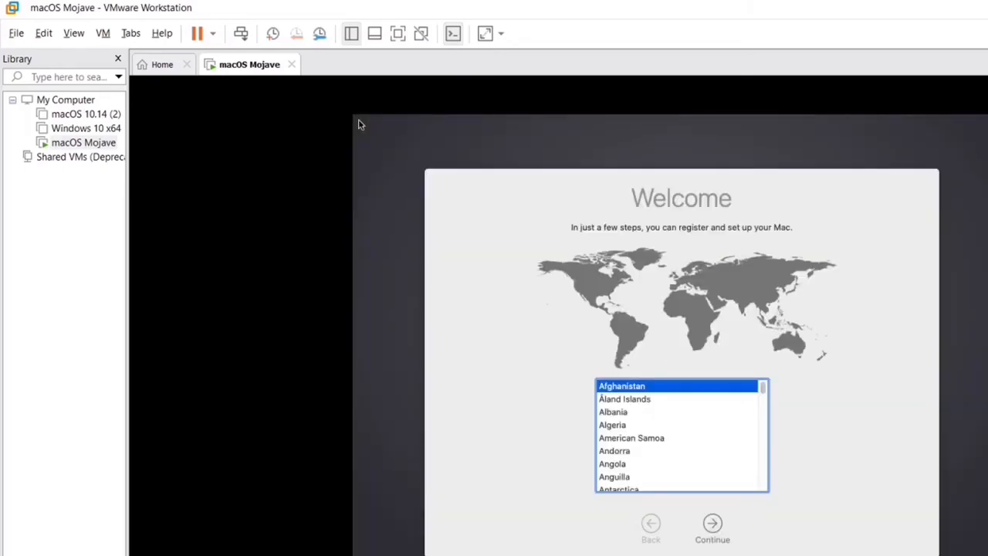
# Choose United States as the country in the Mac's Welcome setup and continue
pyautogui.click(580, 406)
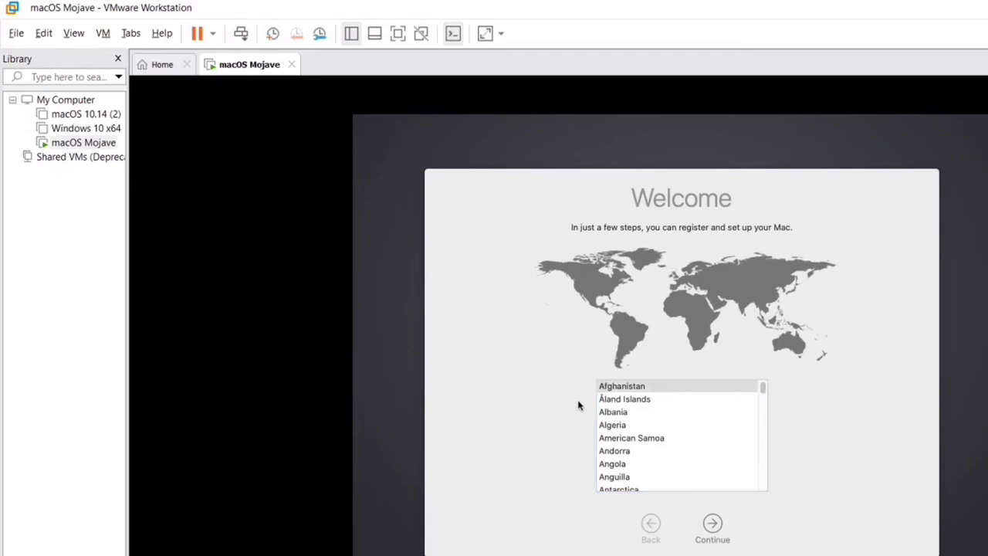
pyautogui.scroll(-10, 672, 456)
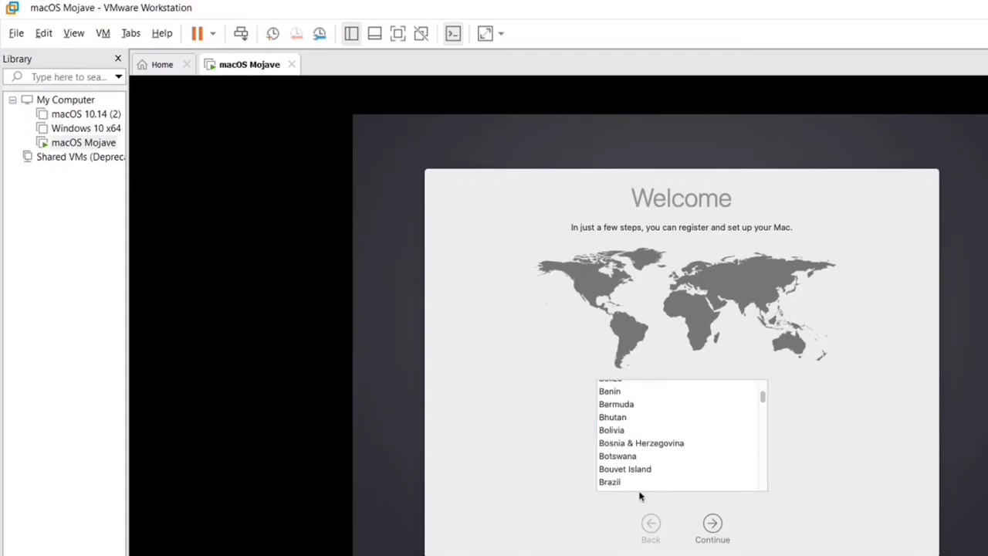
pyautogui.scroll(-15, 652, 479)
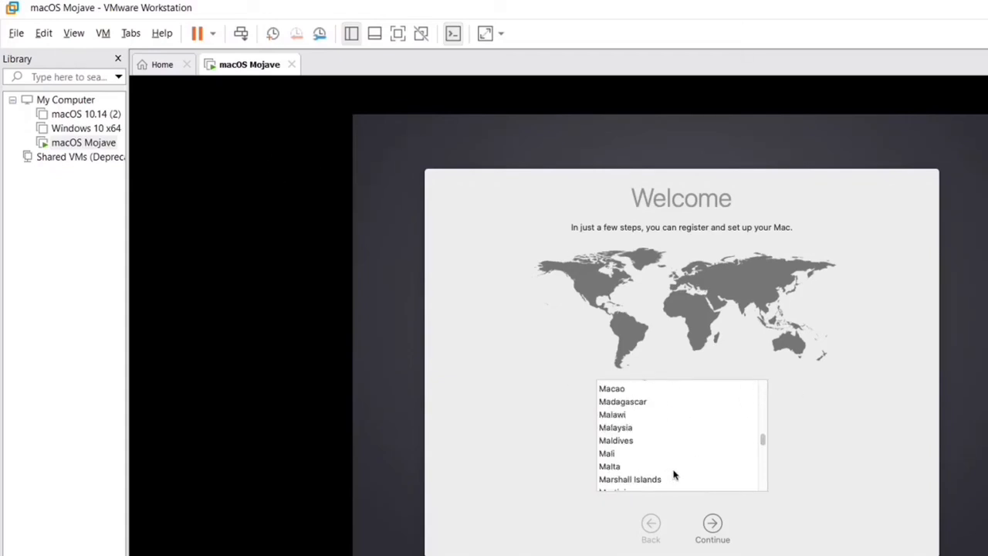
pyautogui.scroll(-15, 673, 473)
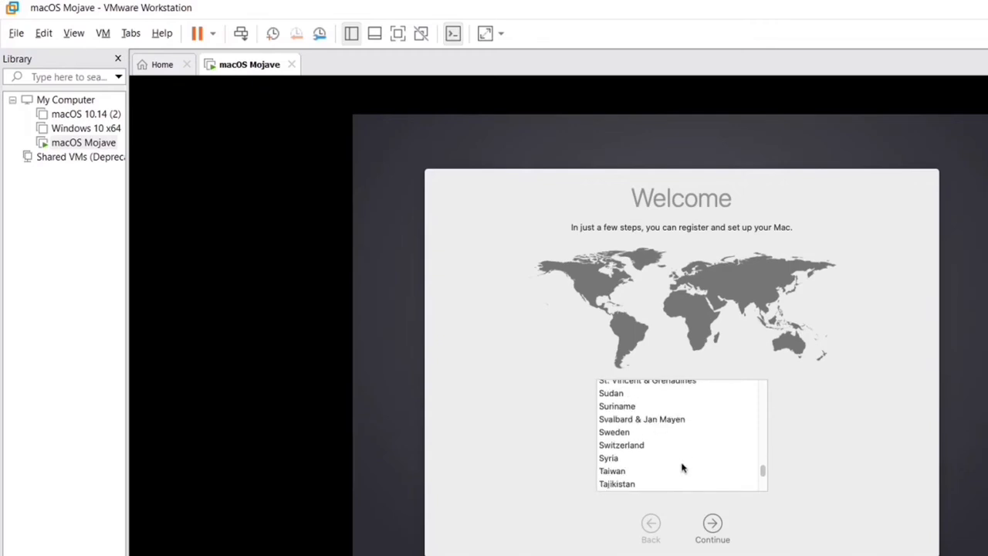
pyautogui.scroll(-5, 681, 470)
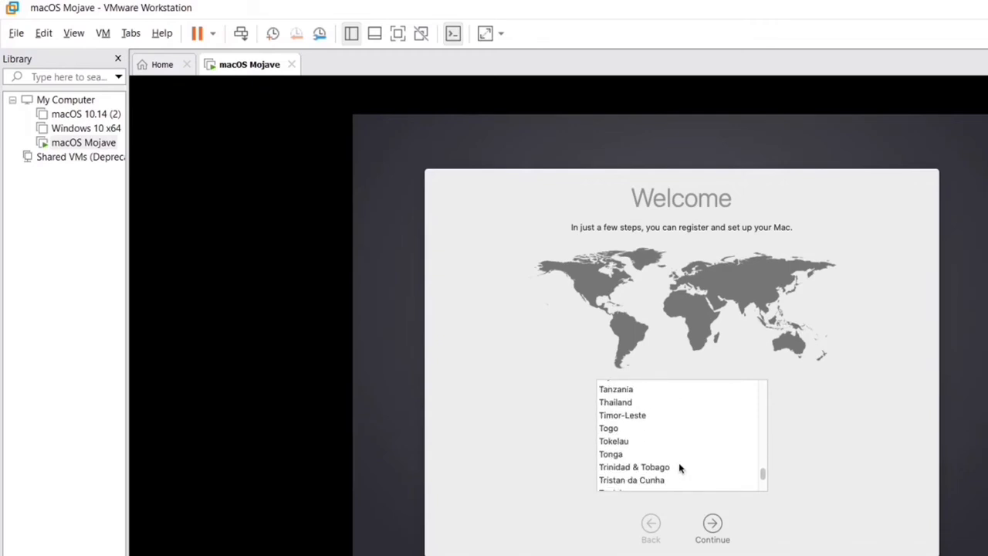
pyautogui.scroll(-5, 672, 468)
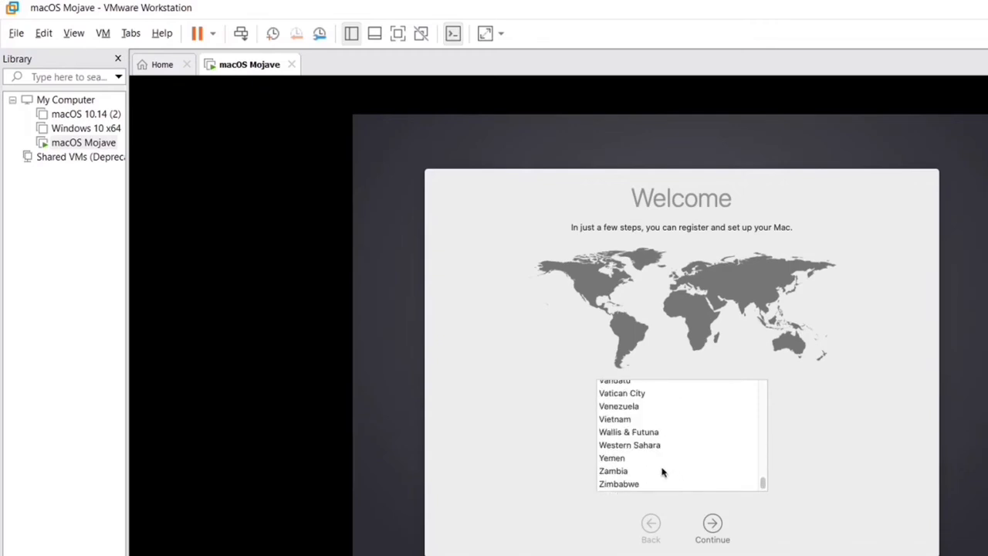
pyautogui.scroll(3, 642, 465)
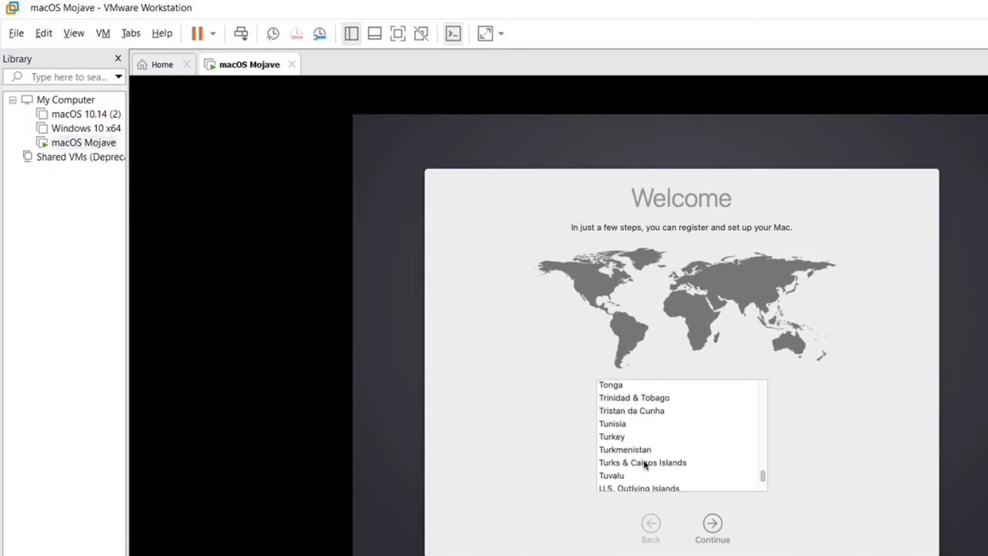
pyautogui.scroll(-3, 725, 470)
pyautogui.scroll(2, 703, 471)
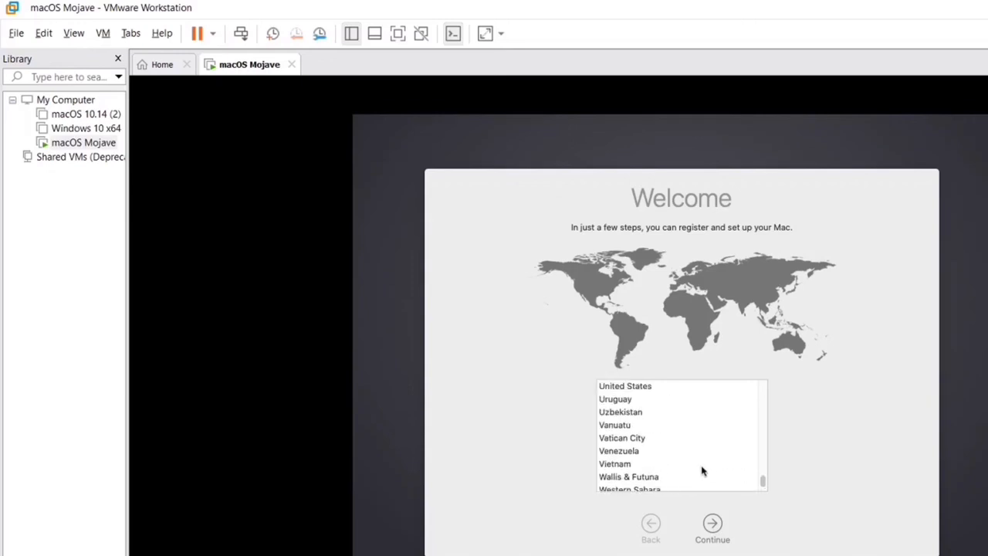
pyautogui.click(644, 399)
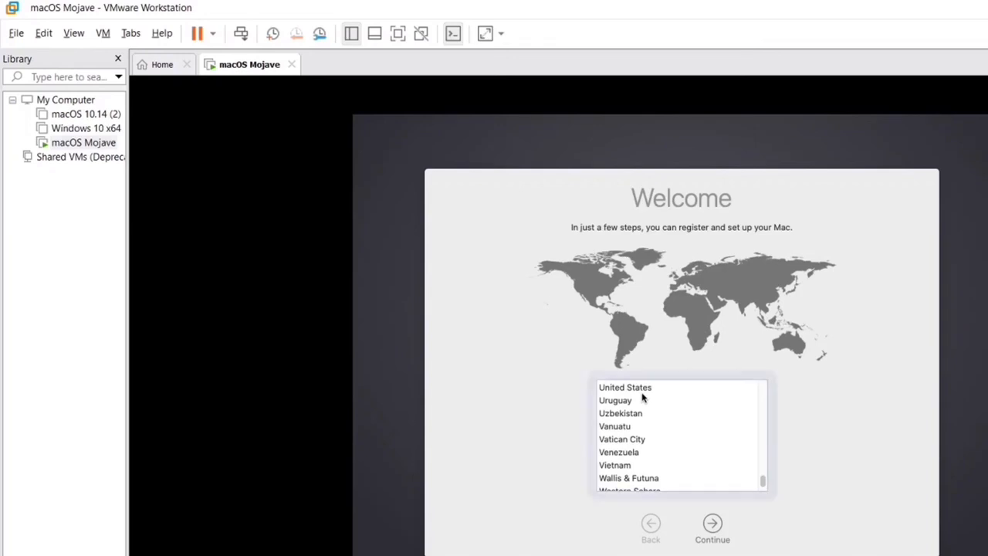
pyautogui.click(648, 391)
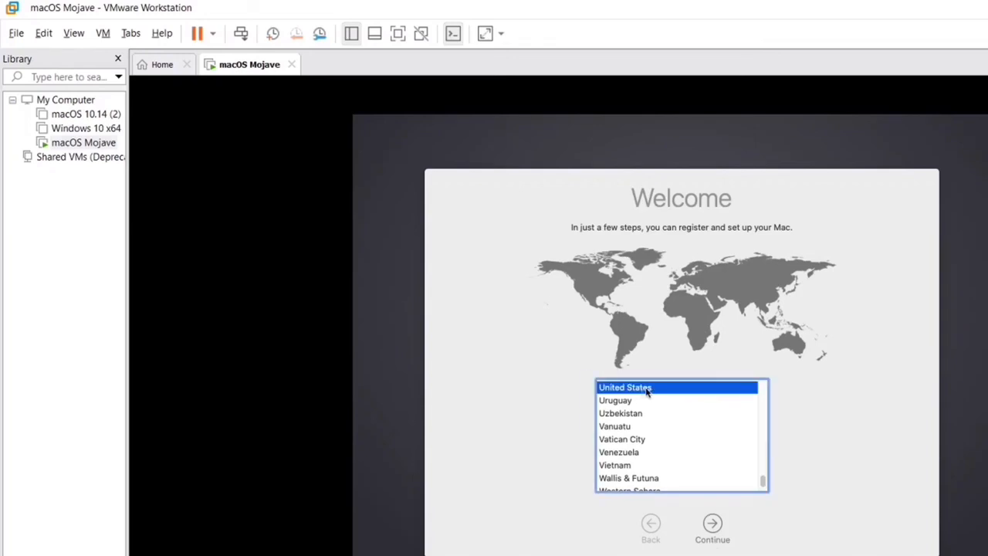
pyautogui.click(715, 525)
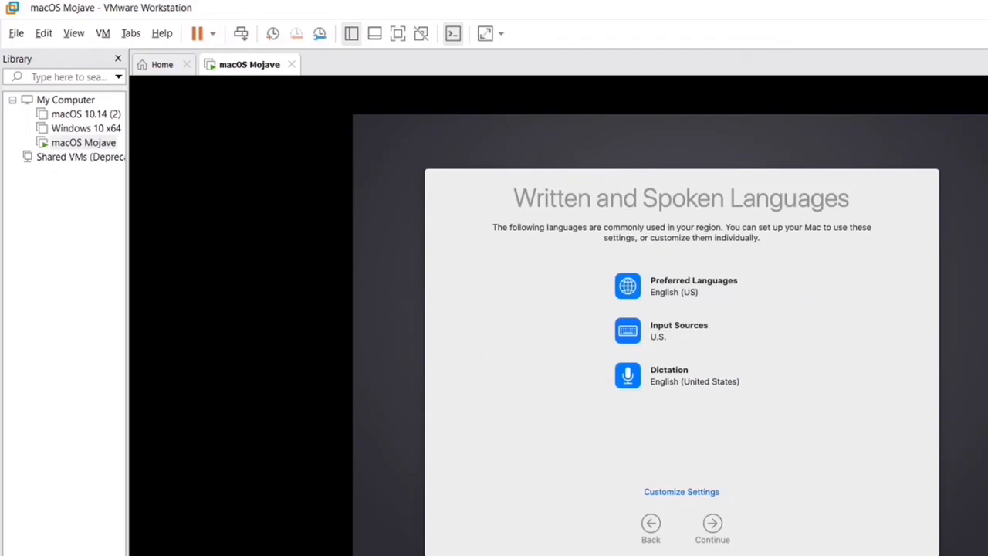
# Accept the default written and spoken languages, pass the Data & Privacy notice, and continue without transferring any information to this Mac
pyautogui.click(712, 525)
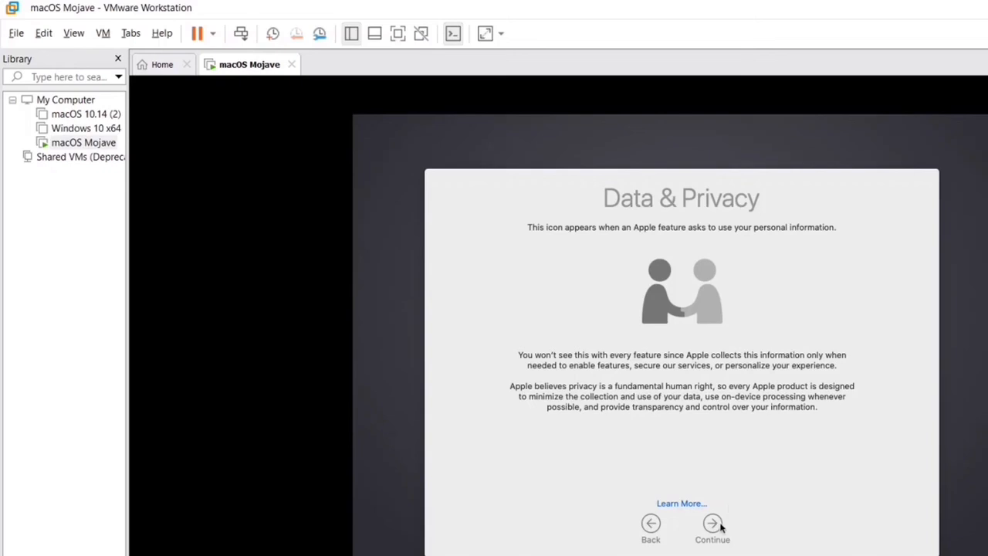
pyautogui.click(718, 525)
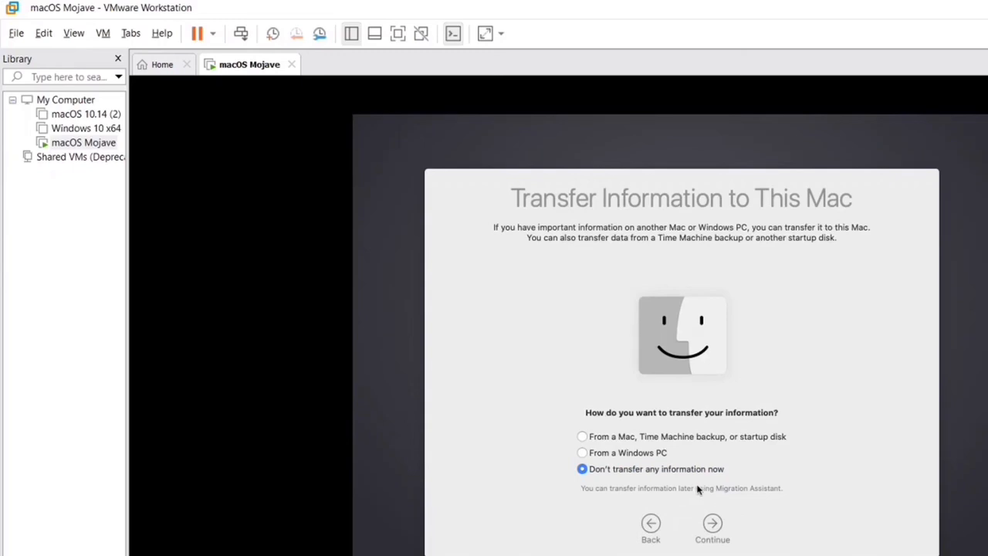
pyautogui.click(713, 530)
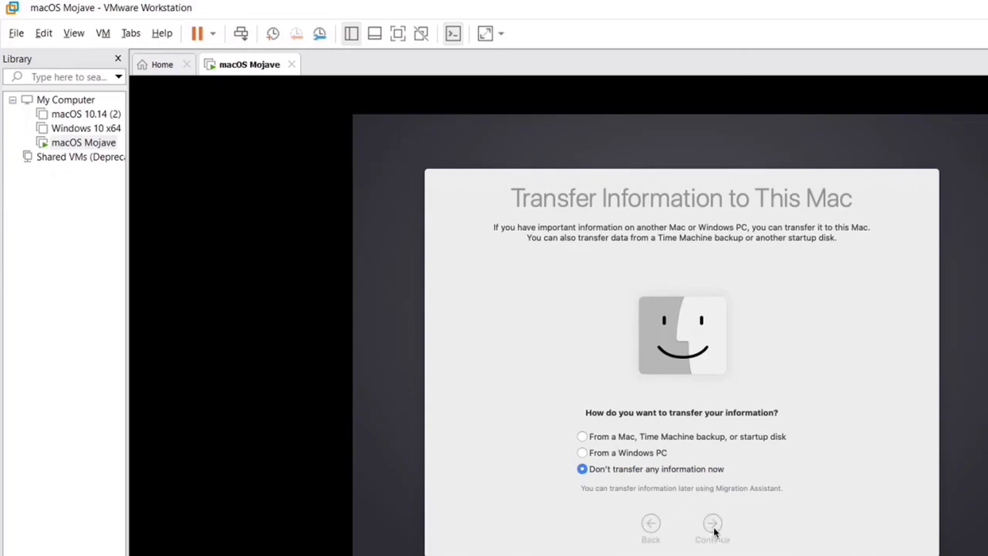